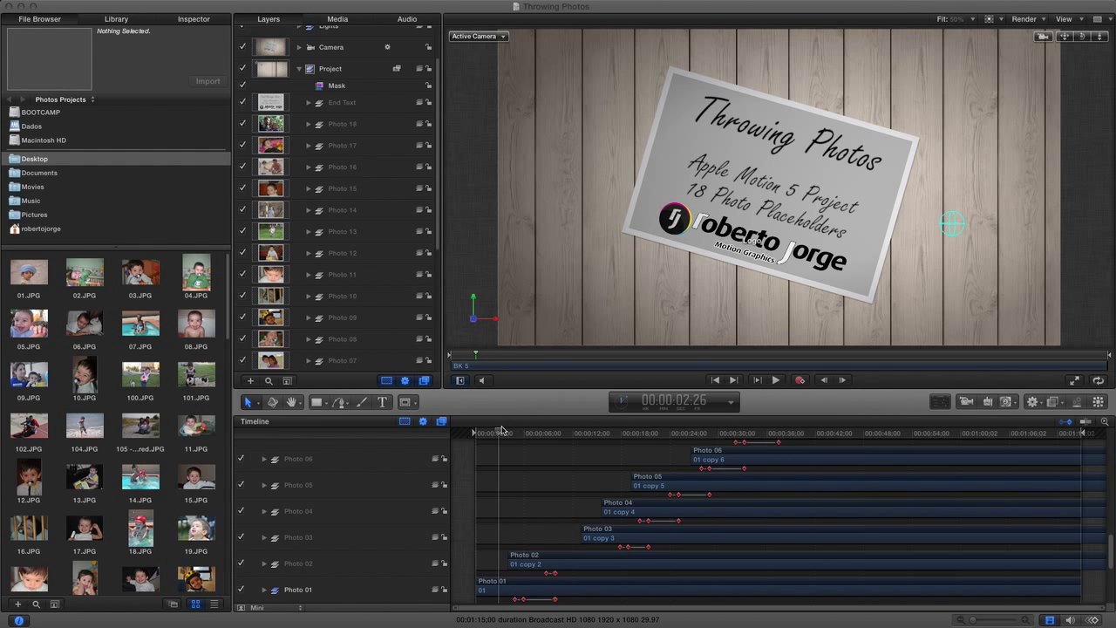
- Move the playhead to 00:00:07:01 and select the Photo 01 group
left_click(527, 435)
left_click_drag(526, 435, 532, 435)
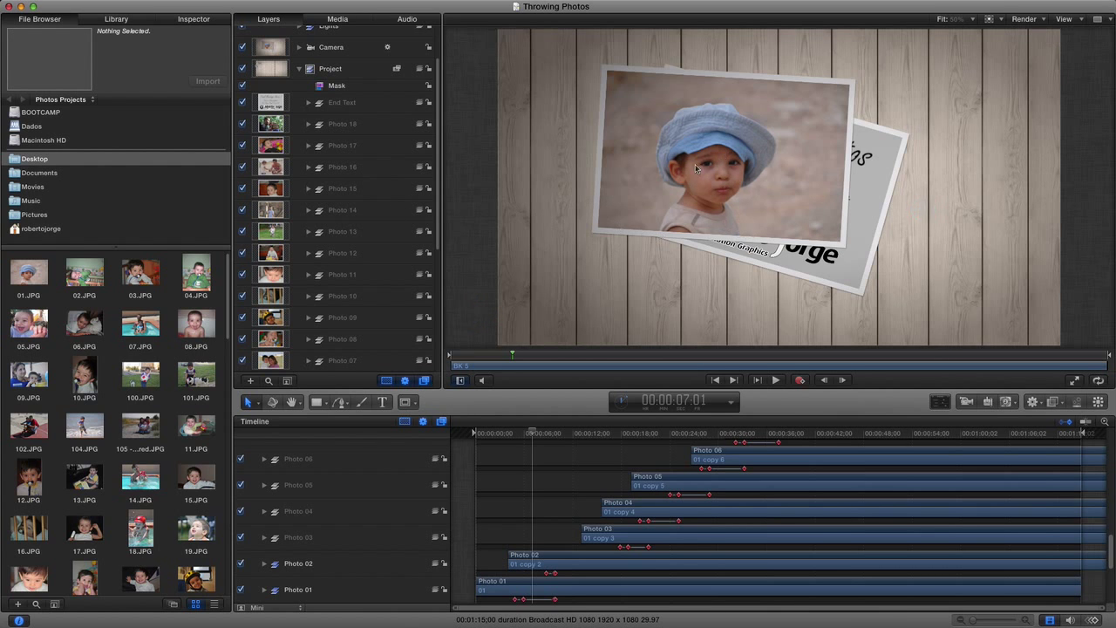
scroll(379, 236, "down", 8)
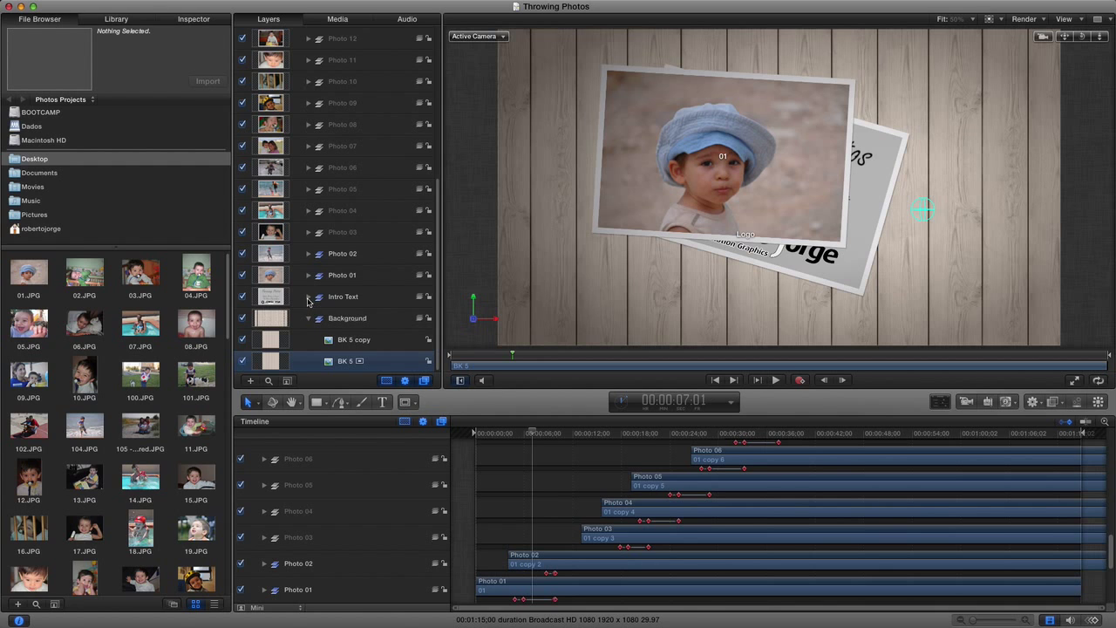
left_click(340, 277)
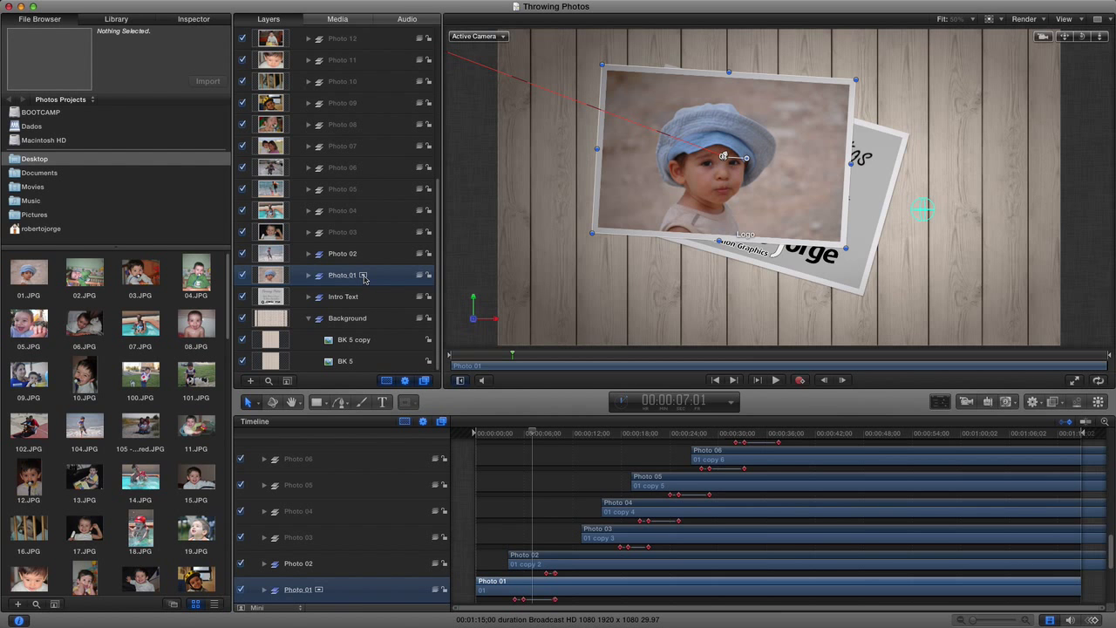
- Isolate Photo 01 and add a text layer reading 'My Text Caption 01' on the photo
left_click(364, 276)
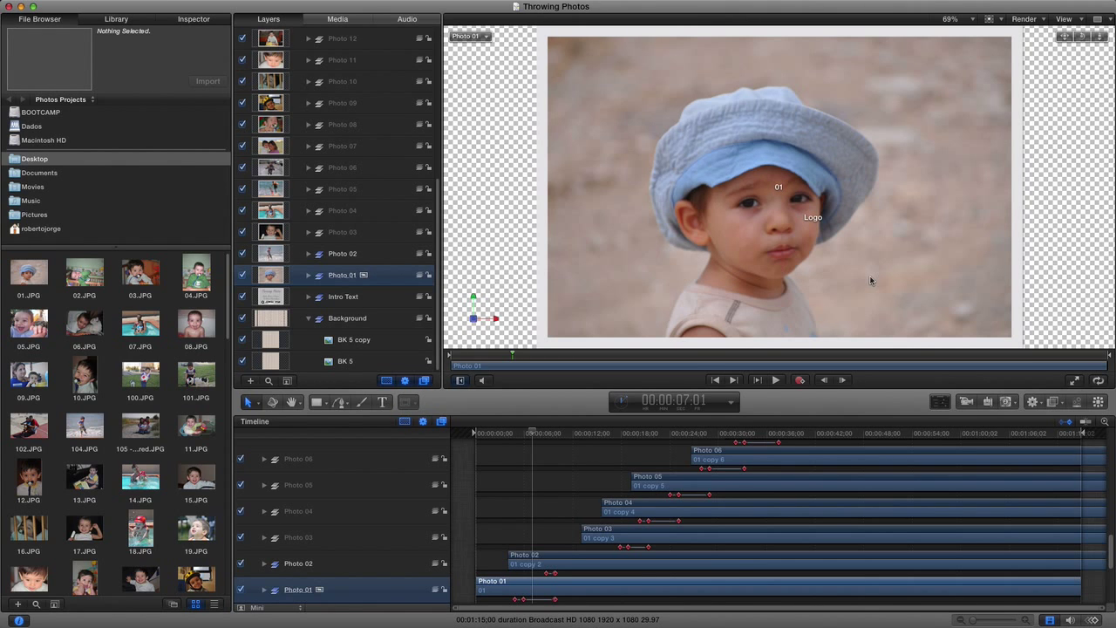
left_click(308, 277)
left_click(295, 297)
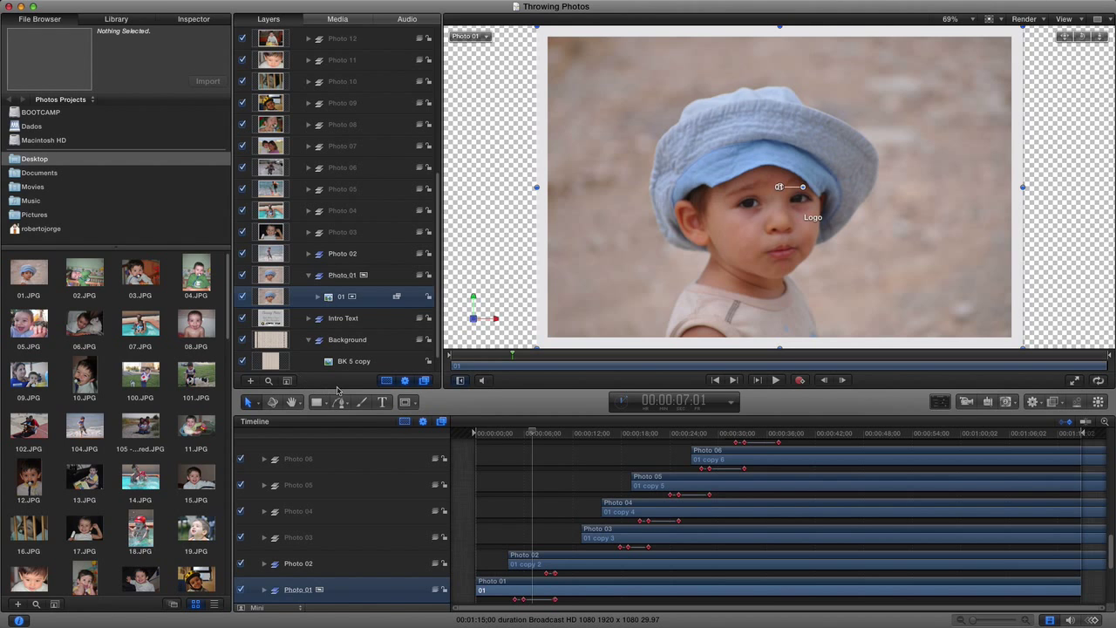
left_click(382, 403)
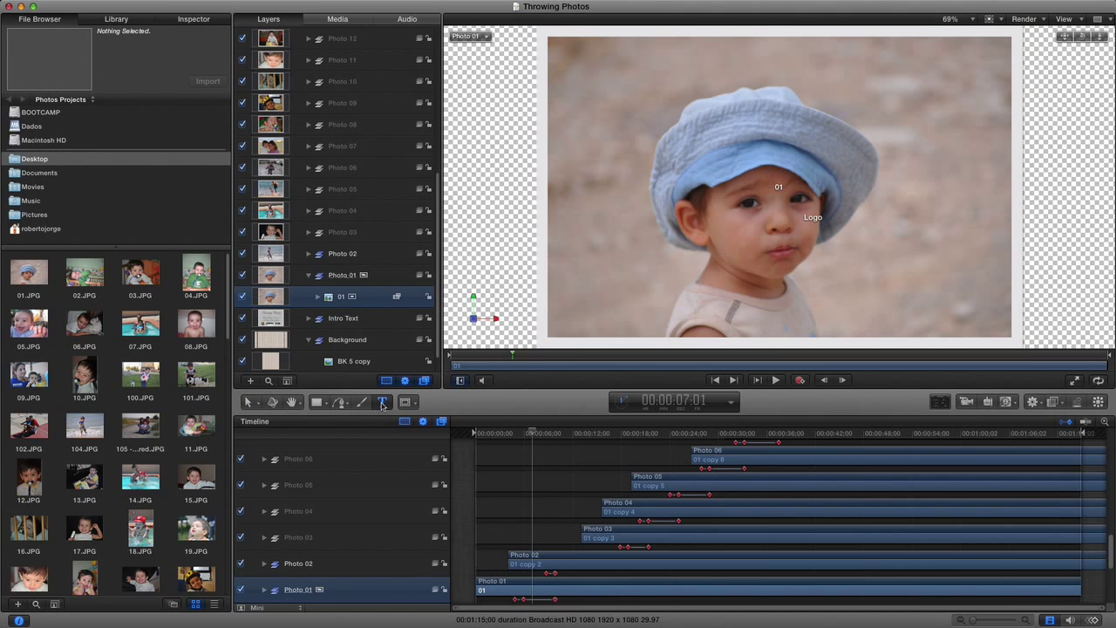
left_click(770, 268)
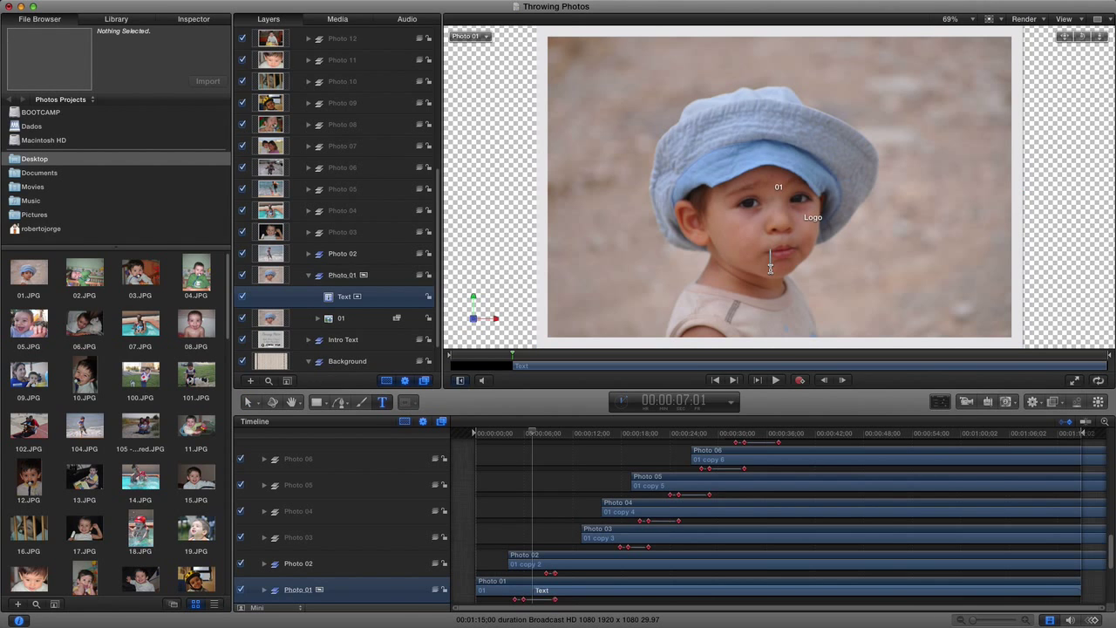
type("My Text Caption")
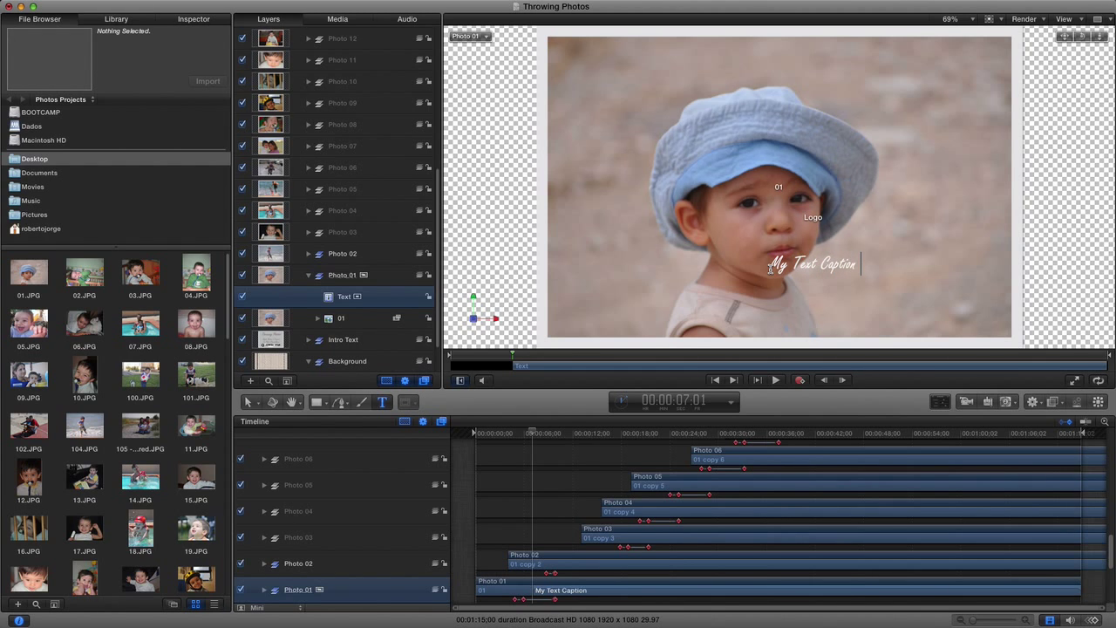
type(" 01")
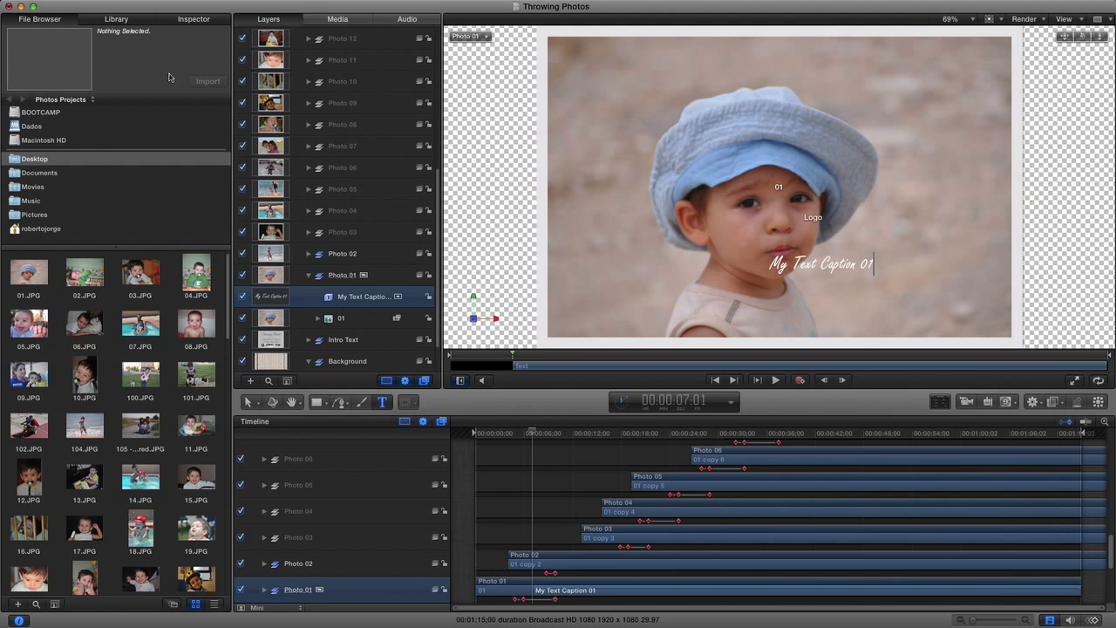
- Centre-align the caption, enlarge it to size 126, and move it toward the photo's bottom
left_click(190, 19)
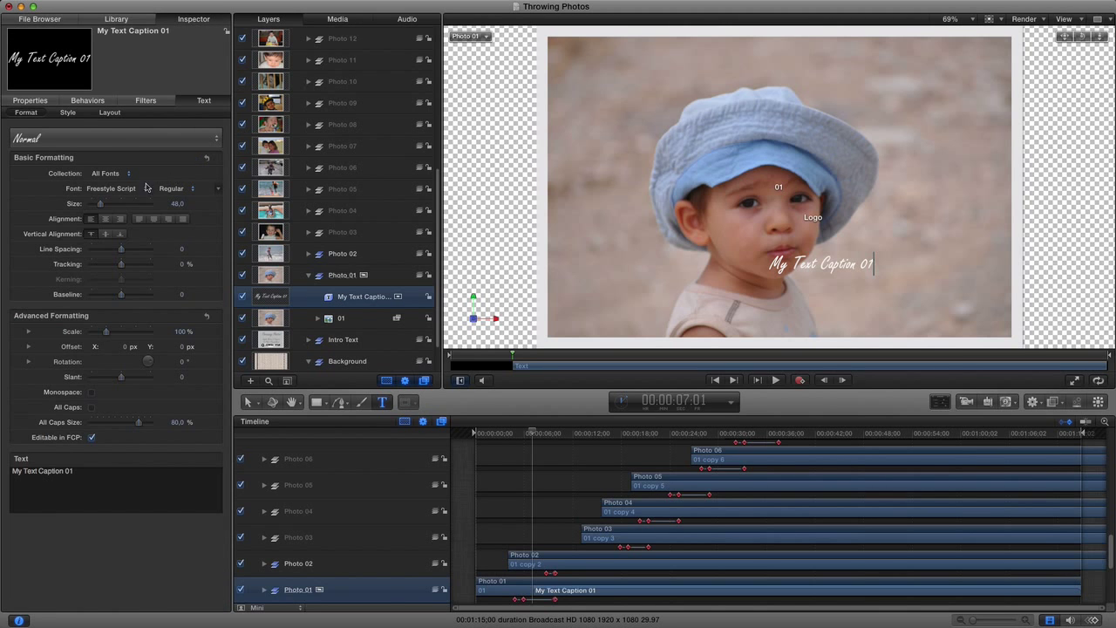
left_click(106, 220)
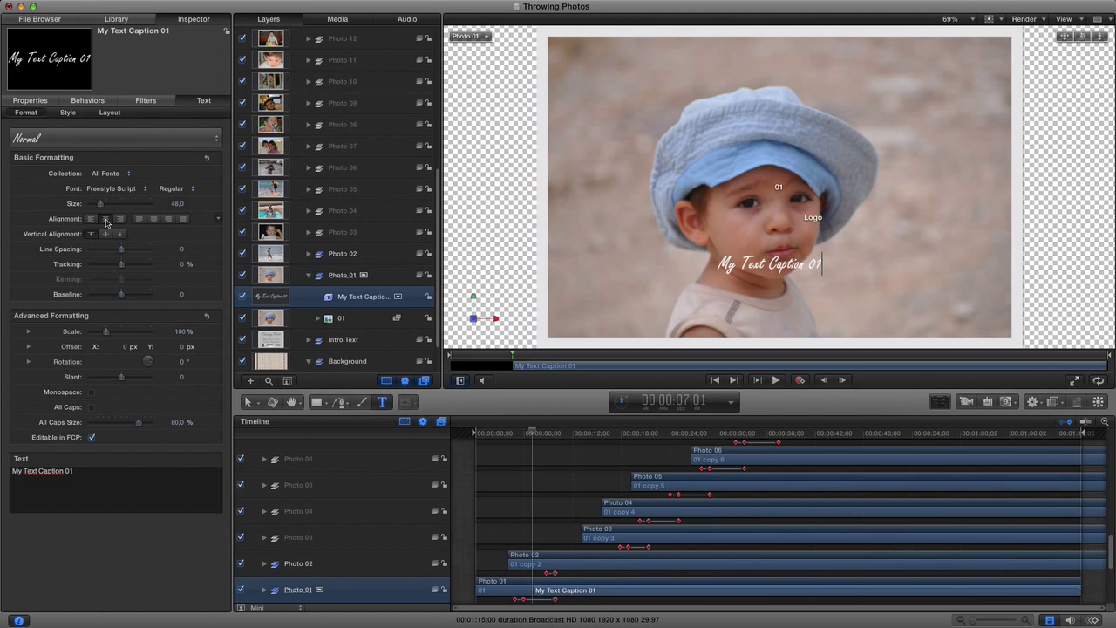
left_click_drag(100, 204, 117, 209)
left_click(272, 402)
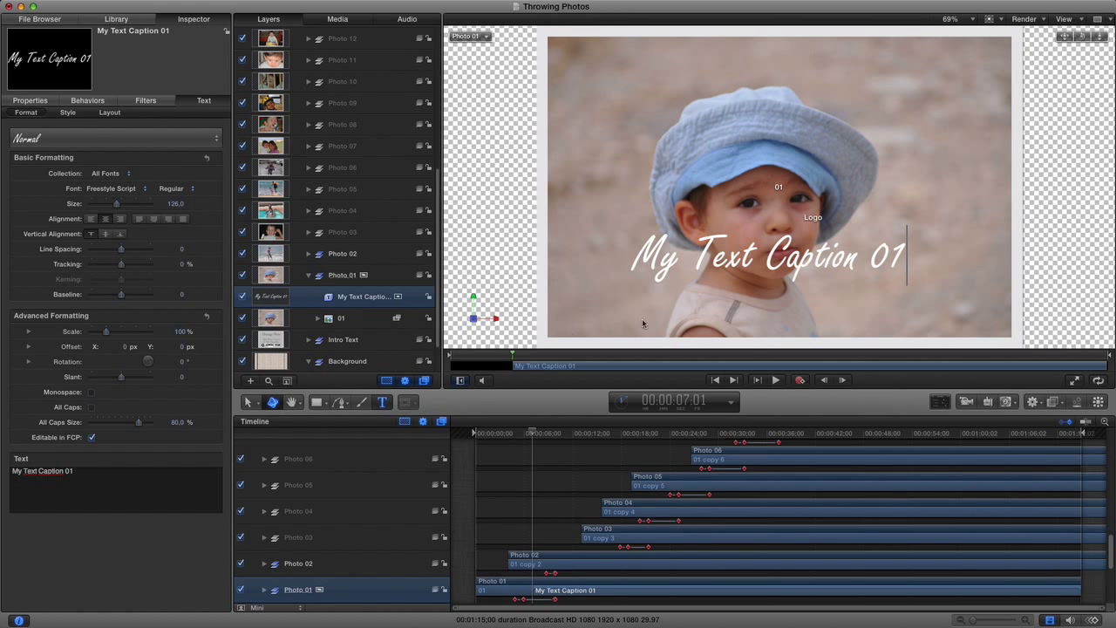
left_click_drag(770, 268, 771, 300)
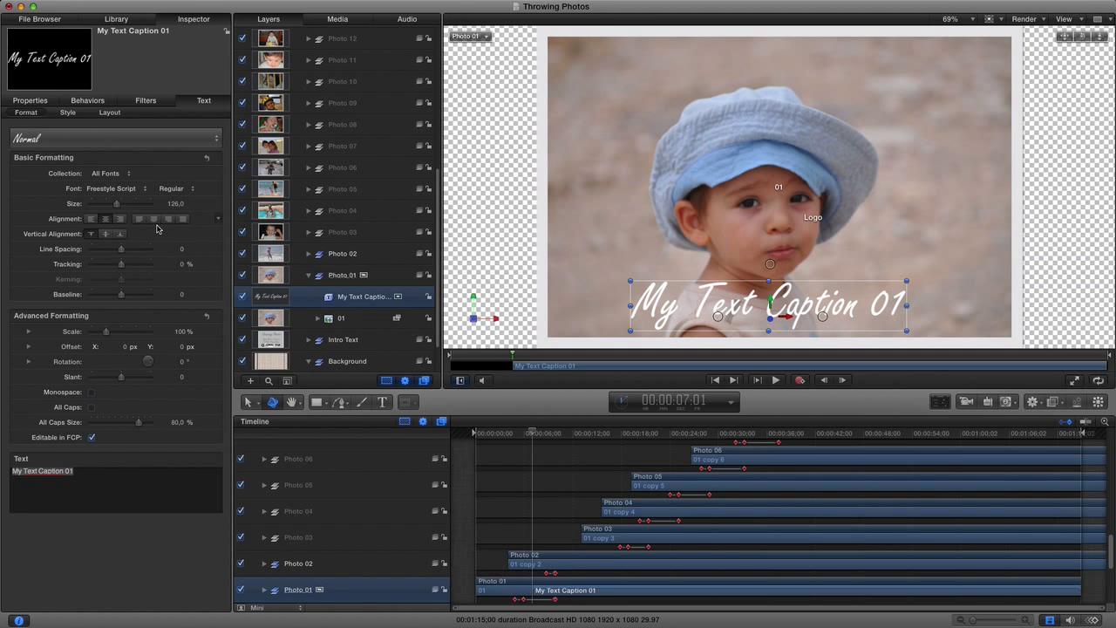
- Give the caption a black outline
left_click(74, 116)
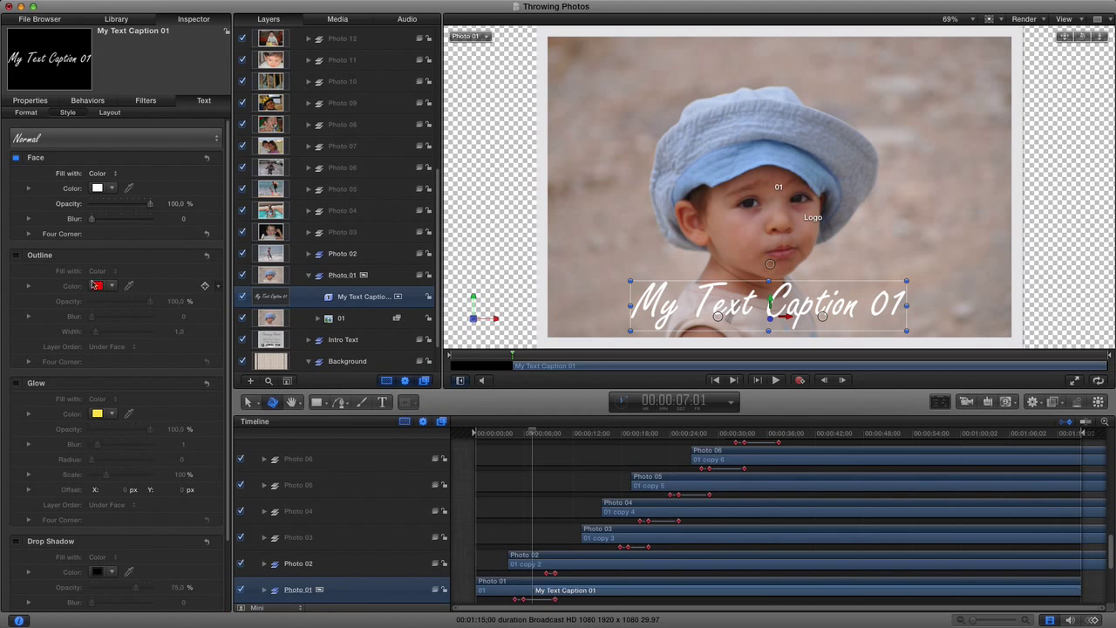
left_click(15, 254)
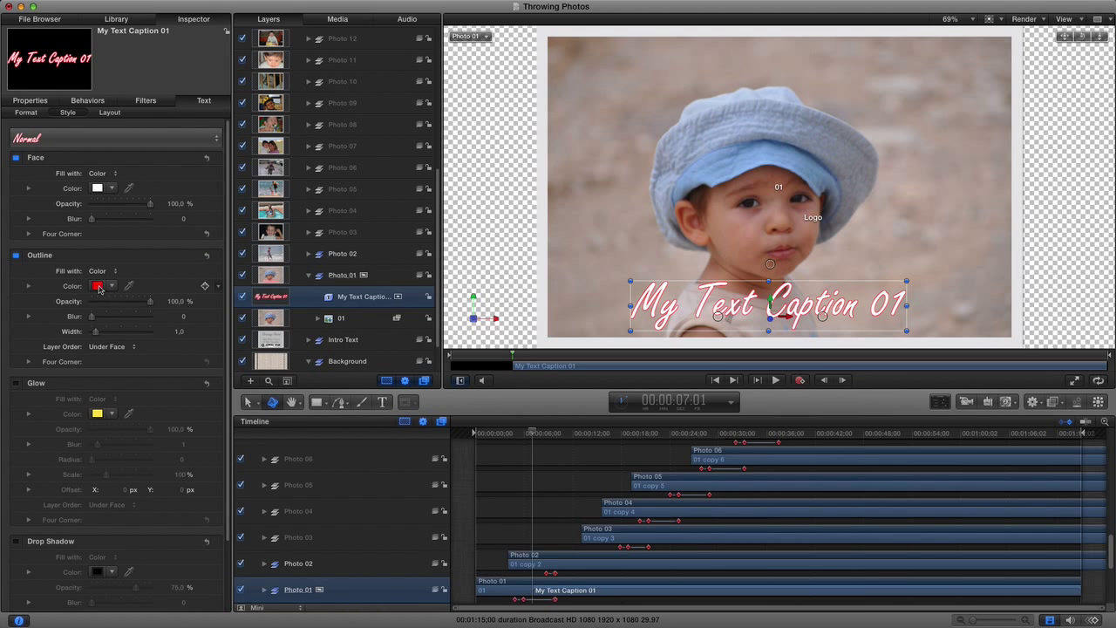
left_click(97, 286)
left_click_drag(184, 288, 178, 417)
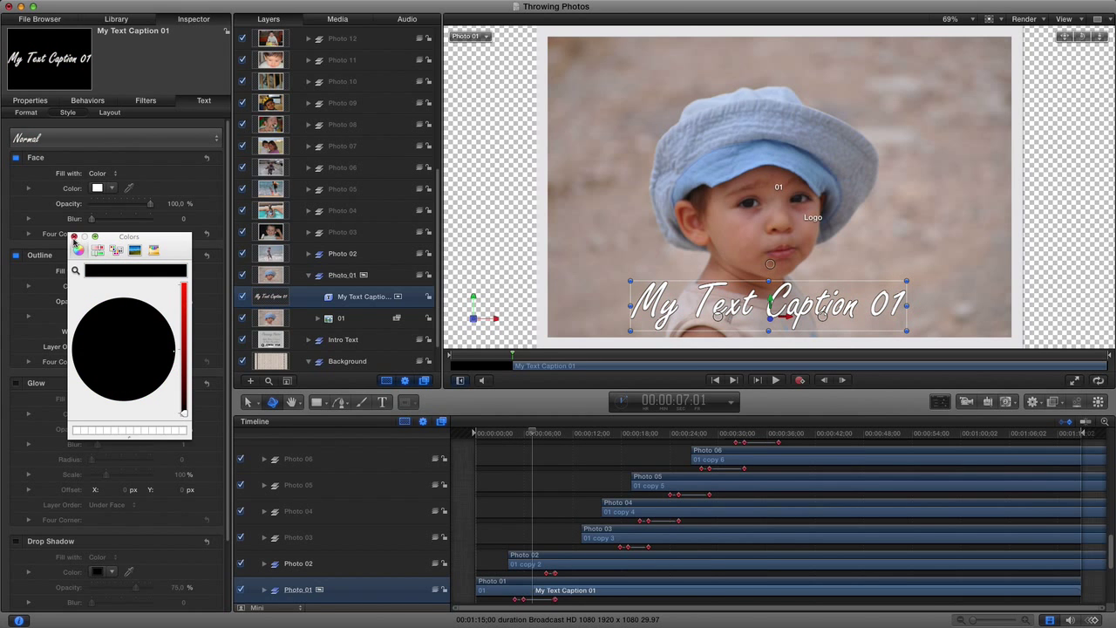
left_click(74, 237)
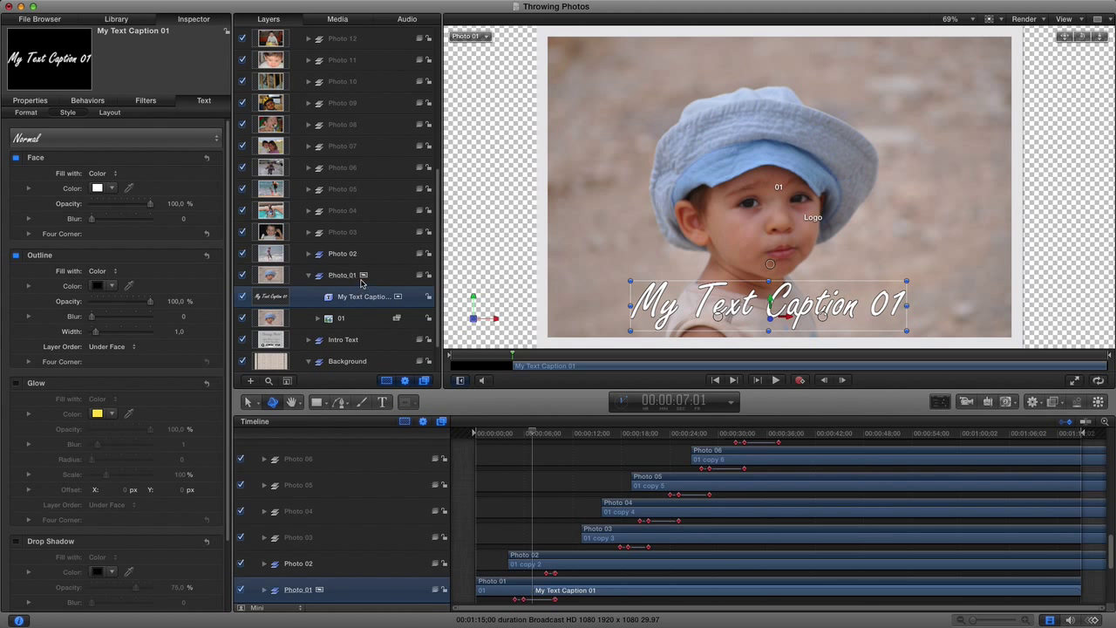
- Exit isolation, collapse Photo 01, and scrub to where the caption appears
left_click(364, 277)
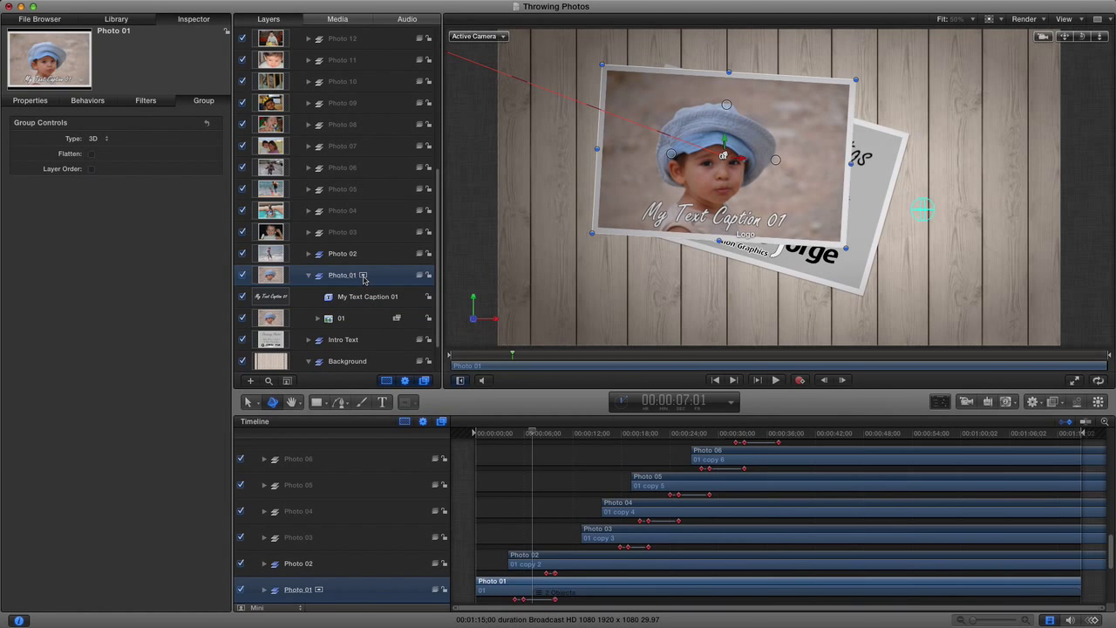
left_click(308, 275)
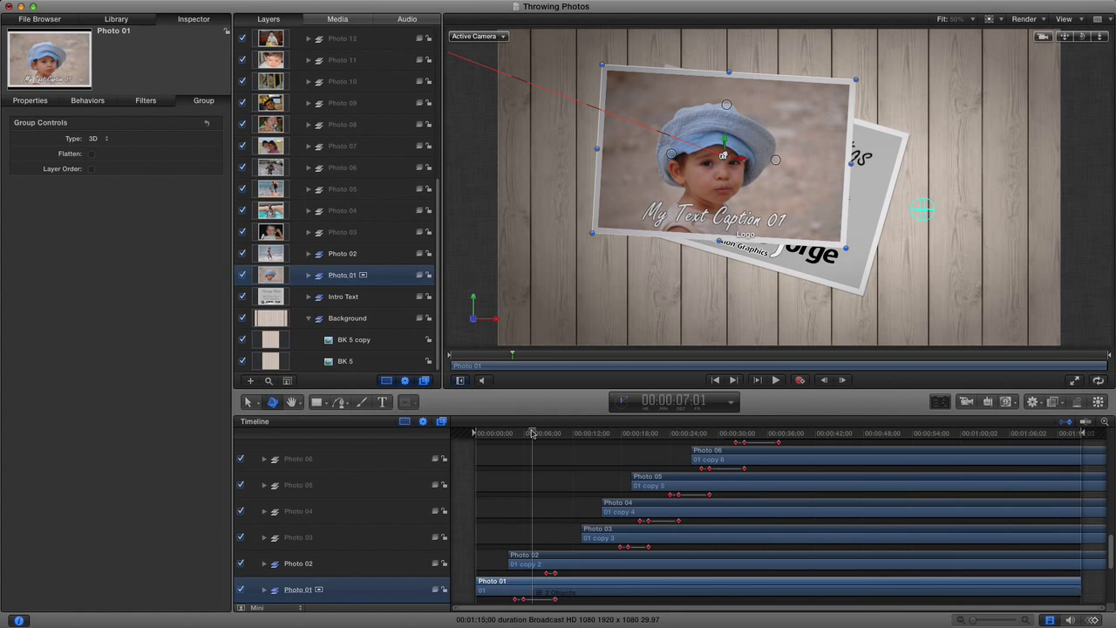
left_click_drag(532, 433, 529, 434)
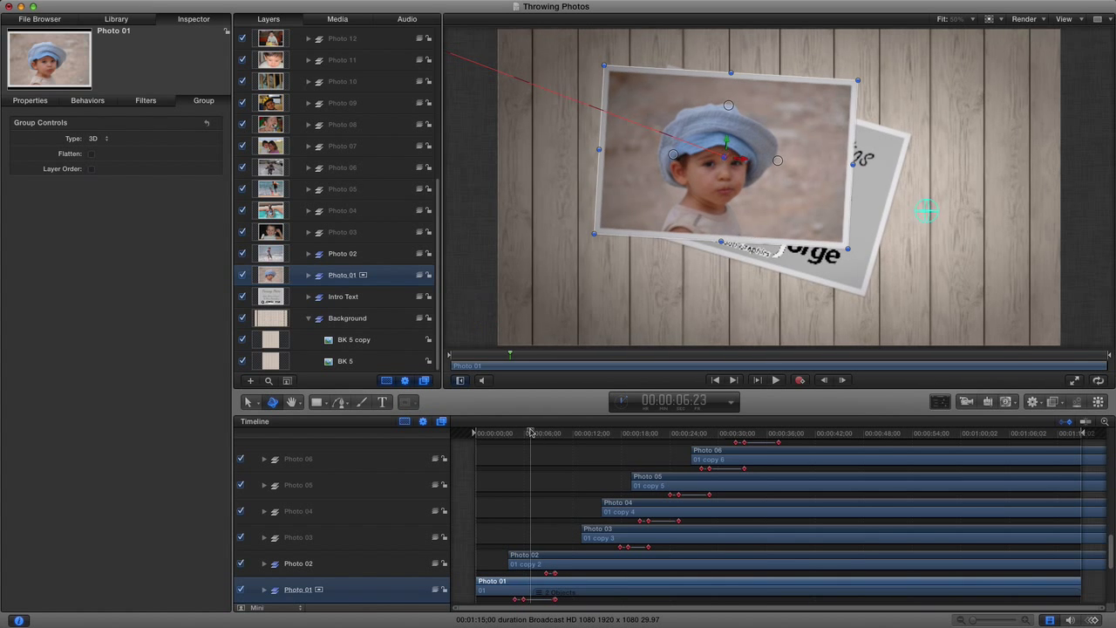
left_click_drag(528, 433, 531, 433)
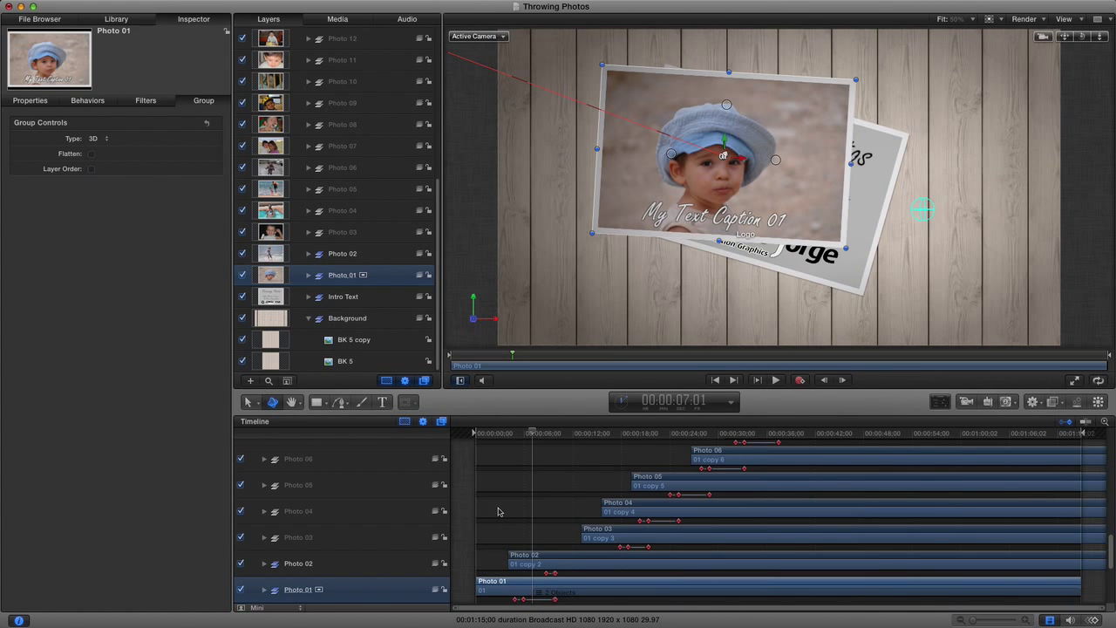
- Extend the caption's timeline bar so it starts together with the Photo 01 group
scroll(501, 513, "down", 3)
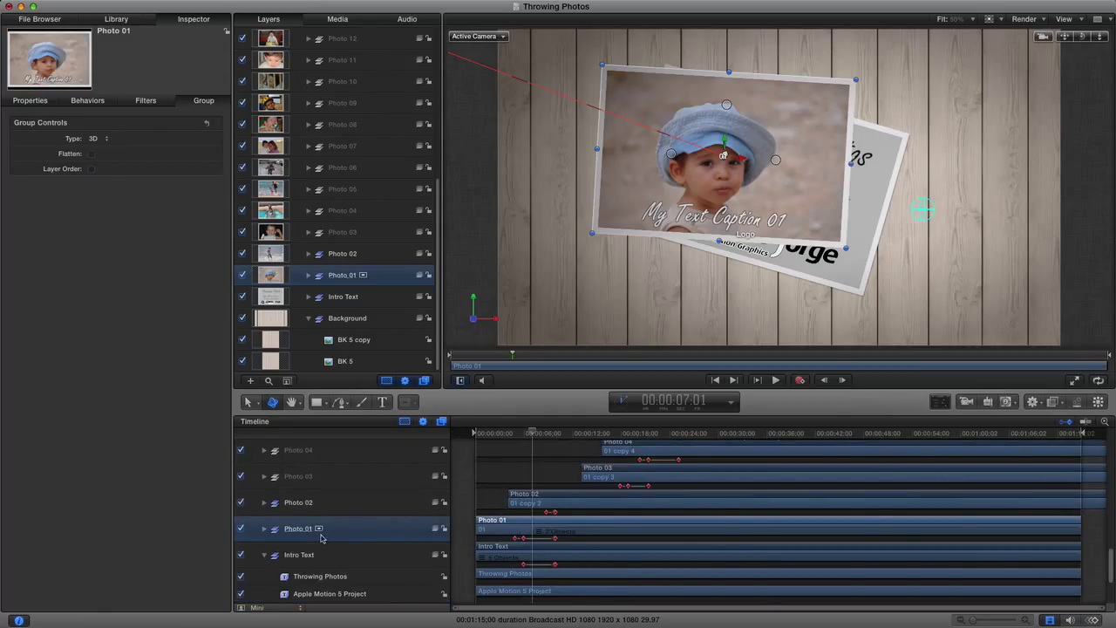
left_click(264, 529)
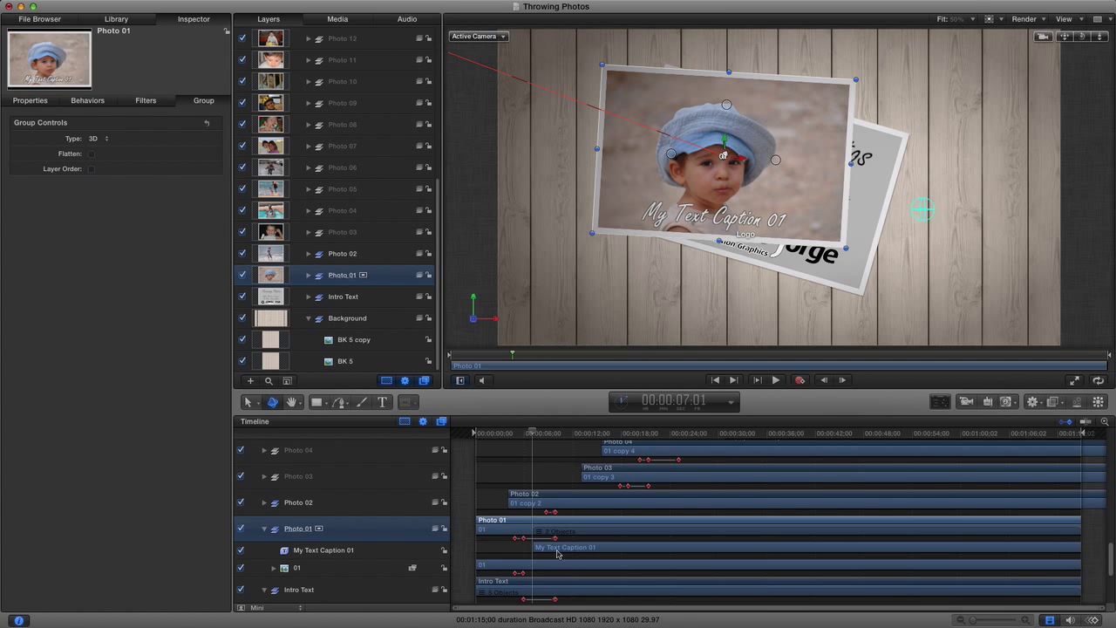
left_click_drag(534, 433, 538, 436)
left_click_drag(532, 551, 473, 548)
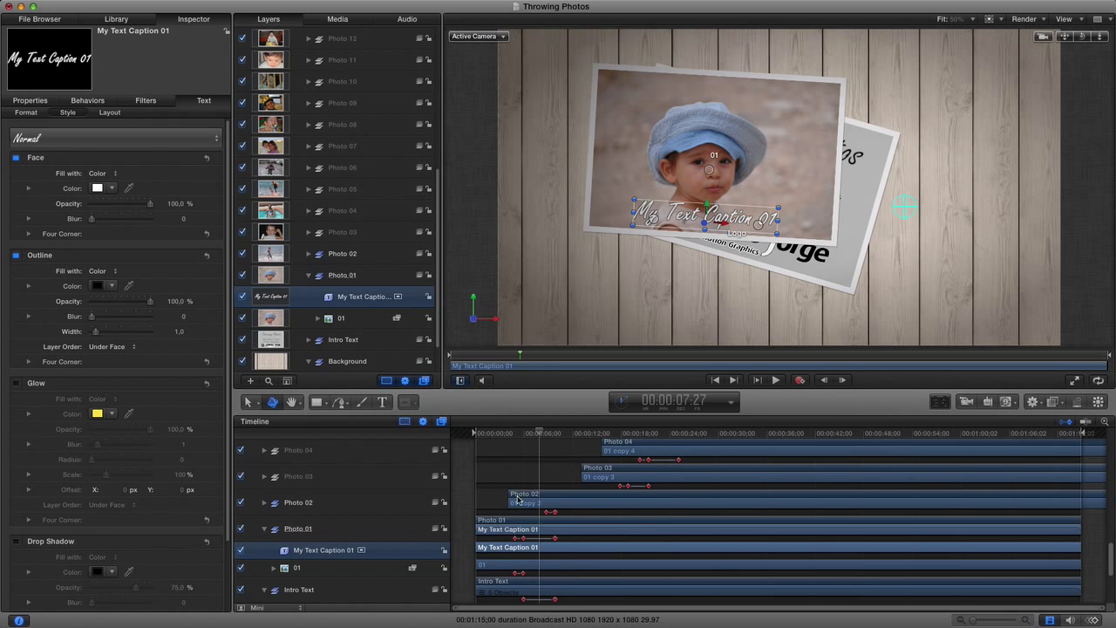
left_click_drag(540, 433, 535, 433)
- Deselect the caption, move the playhead to 00:00:21:26, and collapse the Photo 01 and Background groups
left_click(472, 230)
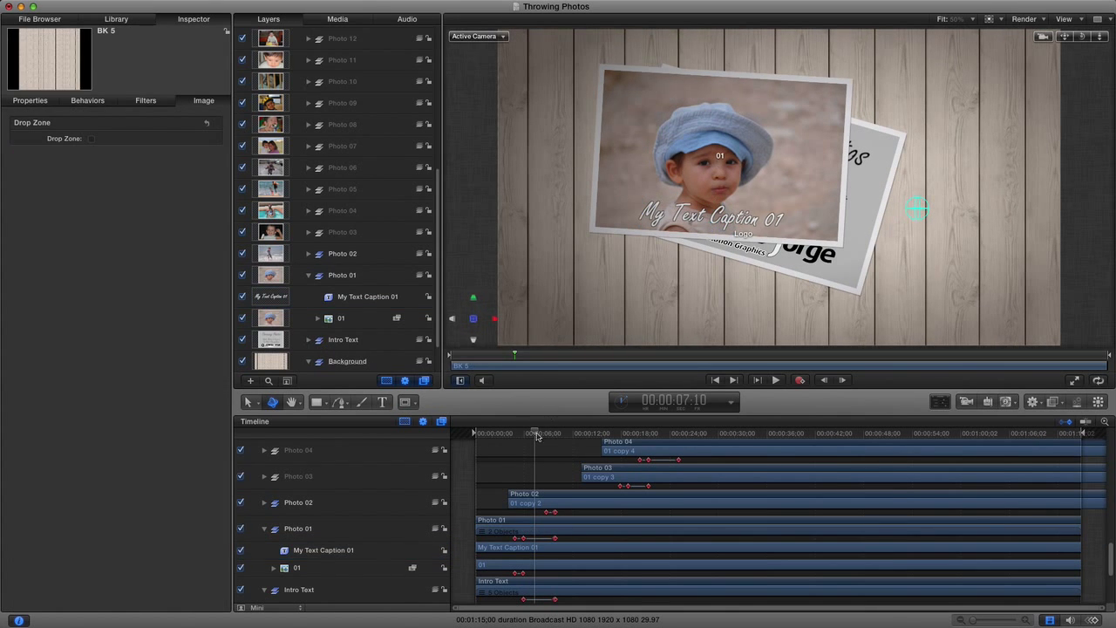
left_click_drag(534, 434, 652, 446)
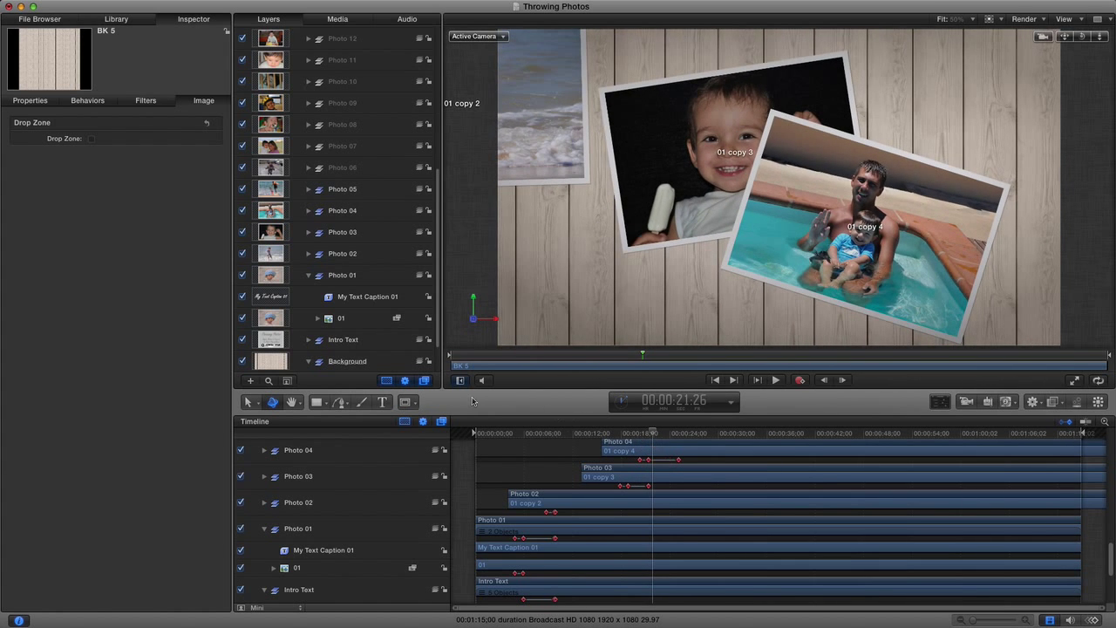
left_click(309, 275)
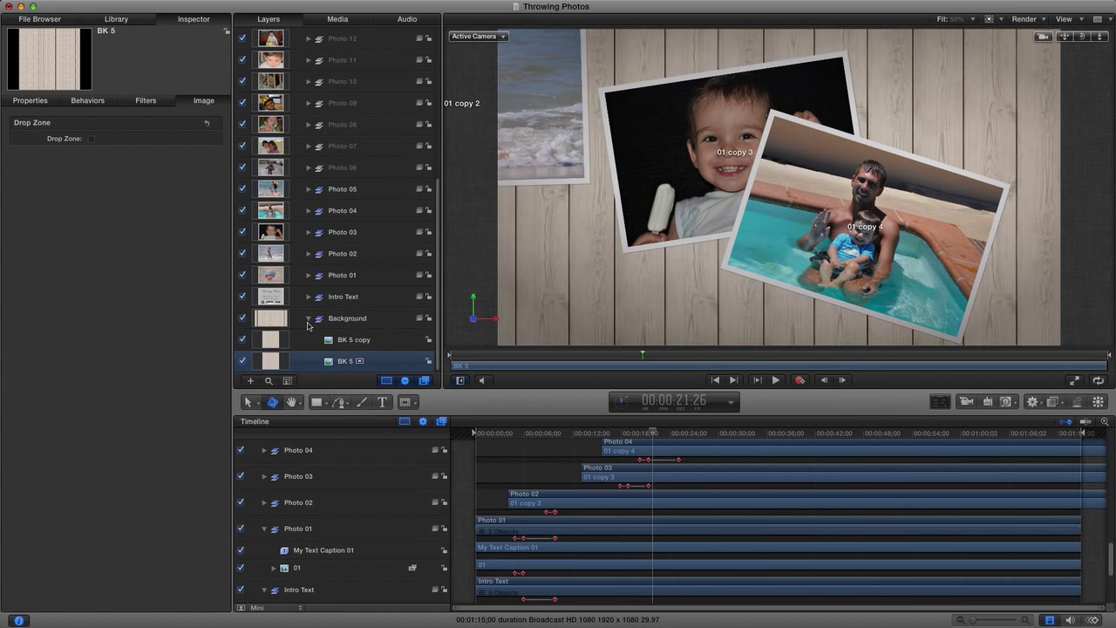
left_click(309, 319)
- Isolate Photo 04 and add a text layer reading 'Me and My Dad' on the pool photo
left_click(329, 254)
left_click(309, 254)
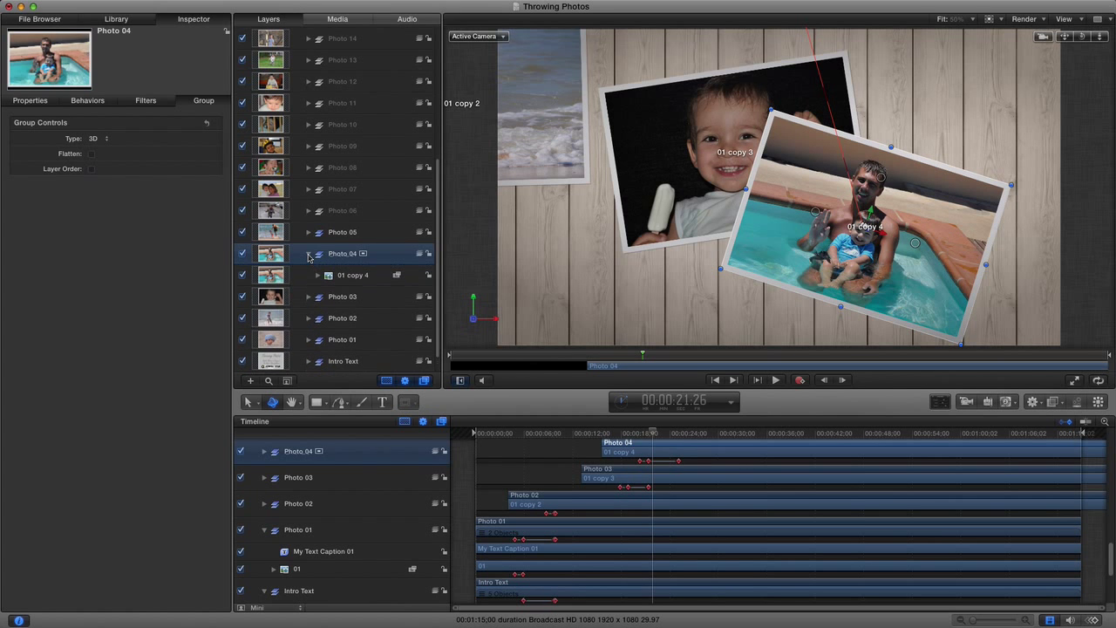
left_click(362, 254)
left_click(344, 277)
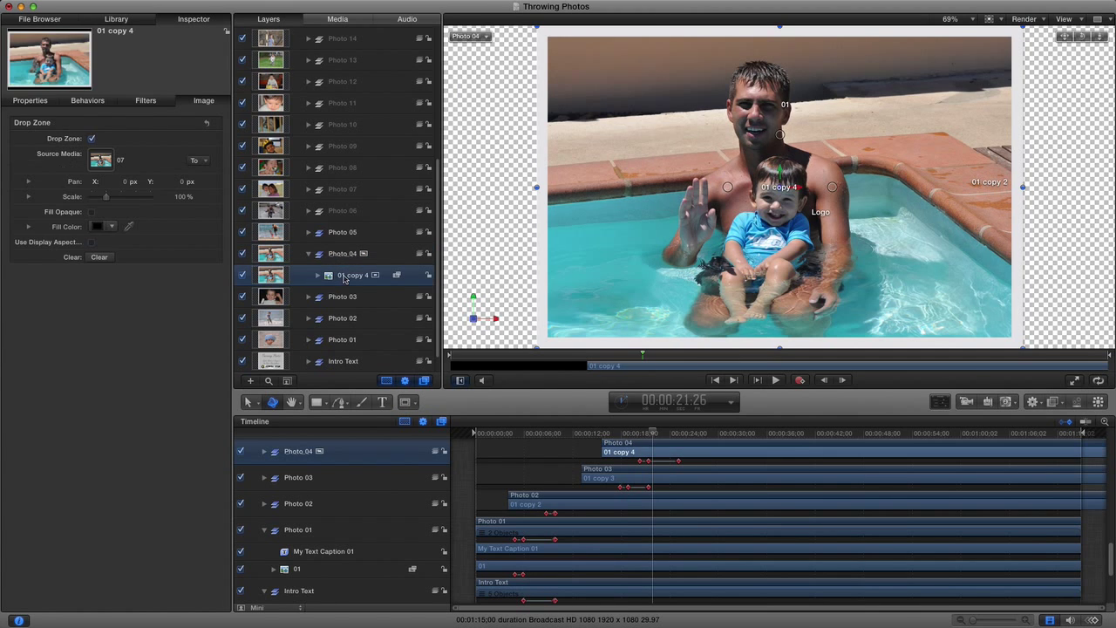
left_click(382, 402)
left_click(762, 286)
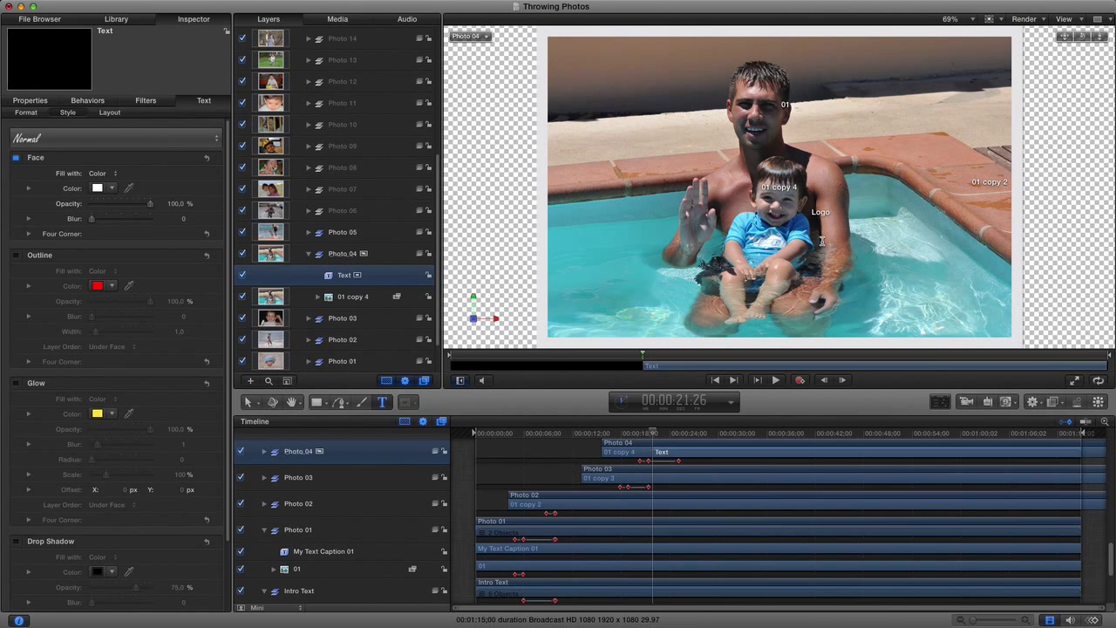
type("My")
type(" and")
type(" My")
type(" Dad")
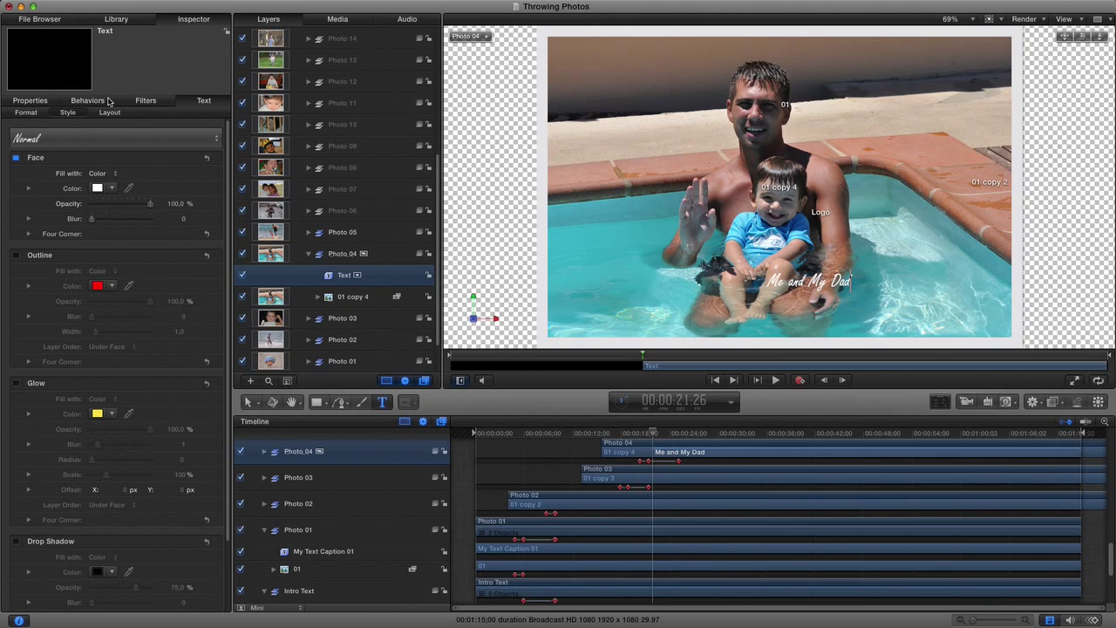
- Set the Me and My Dad caption to size 96 with a black face colour
left_click(29, 113)
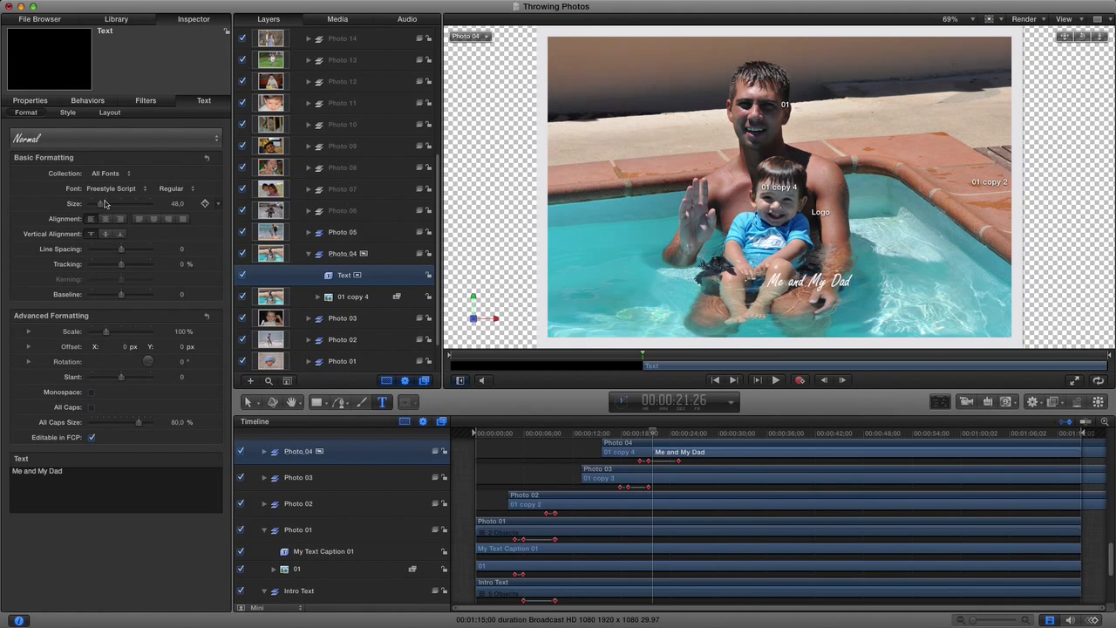
left_click_drag(105, 204, 110, 208)
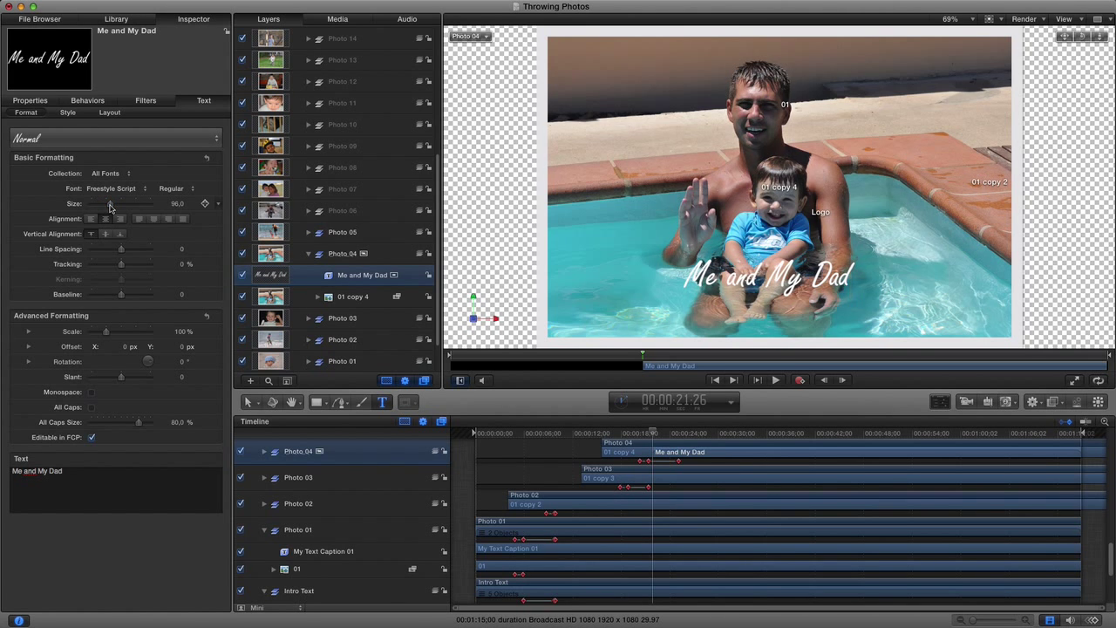
left_click(68, 112)
left_click(97, 188)
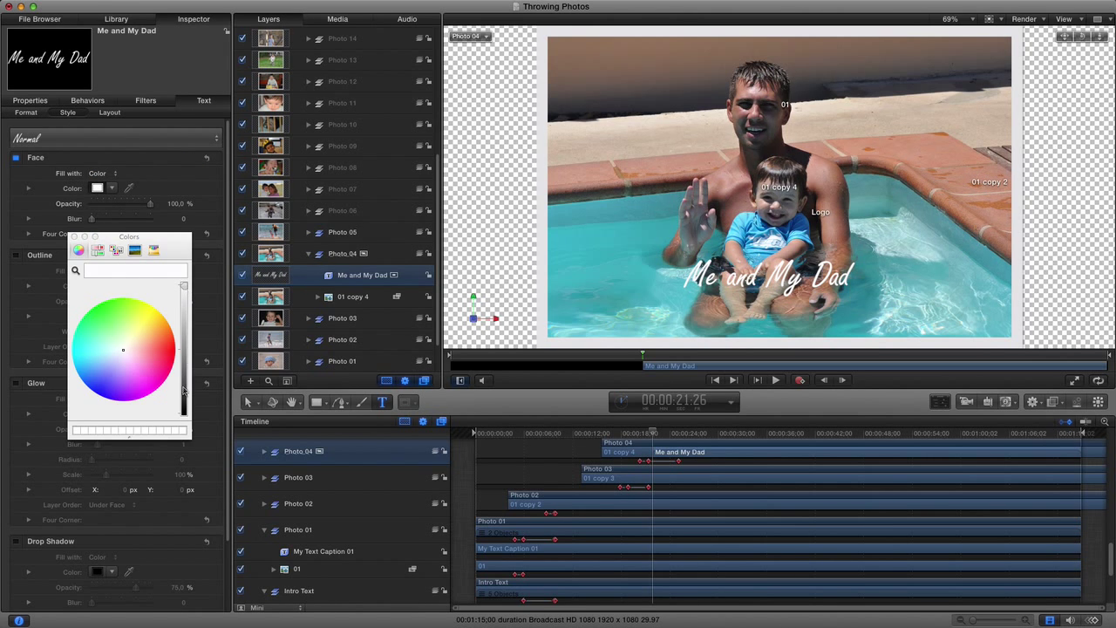
left_click_drag(183, 287, 184, 423)
left_click(75, 237)
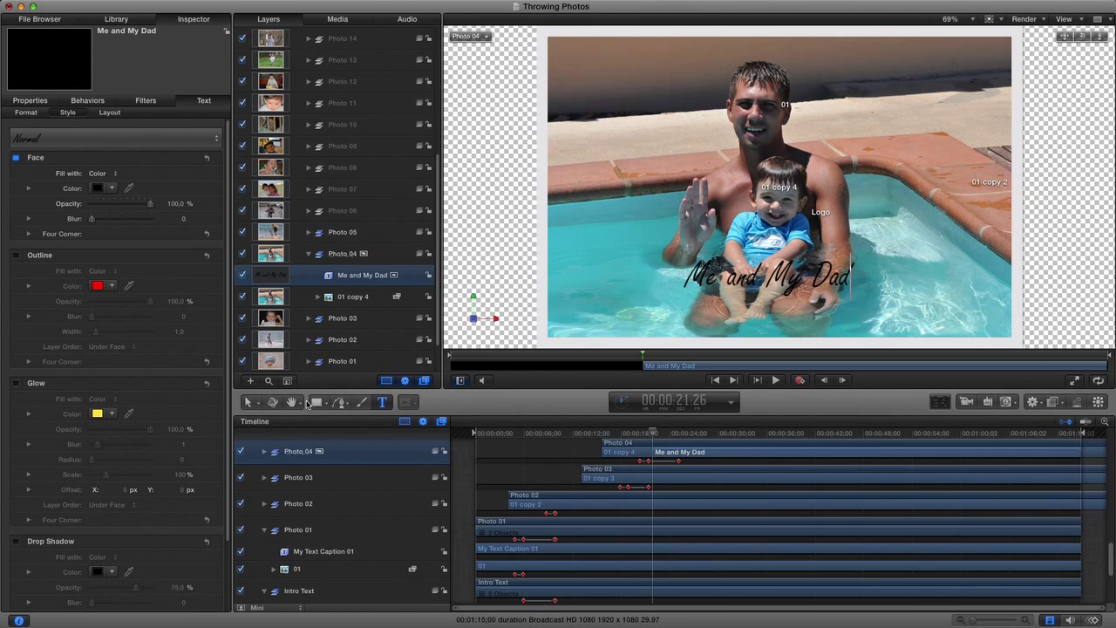
- Move the caption down toward the photo's bottom edge
left_click(273, 402)
left_click(765, 261)
left_click_drag(768, 272, 769, 303)
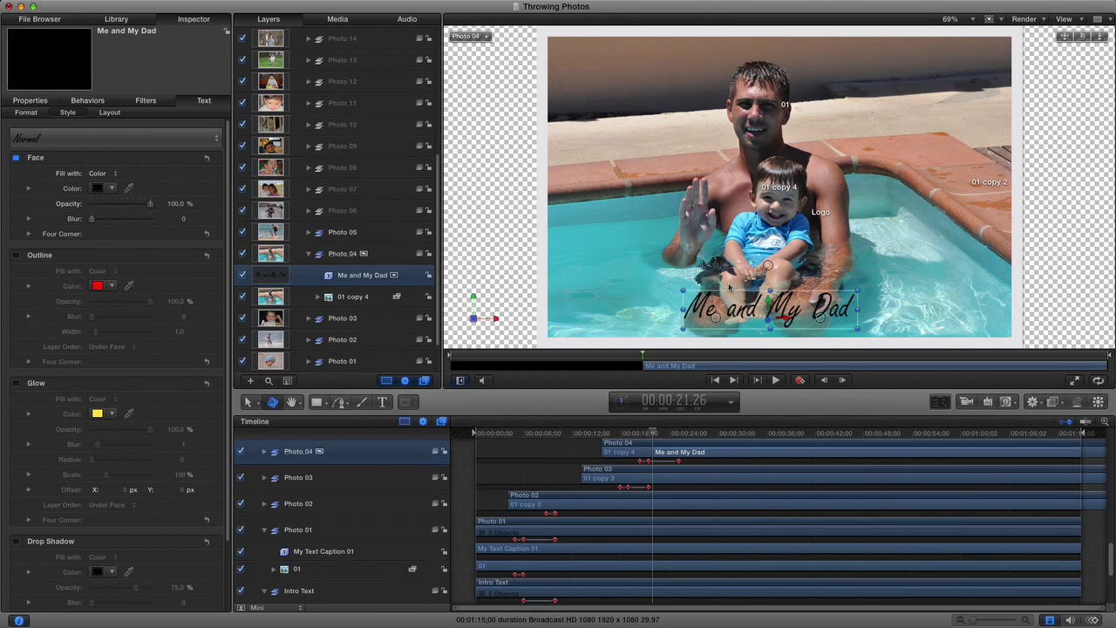
- Nudge the caption lower and draw a white rectangle across Photo 04's bottom strip
left_click(769, 304)
left_click_drag(768, 304, 768, 309)
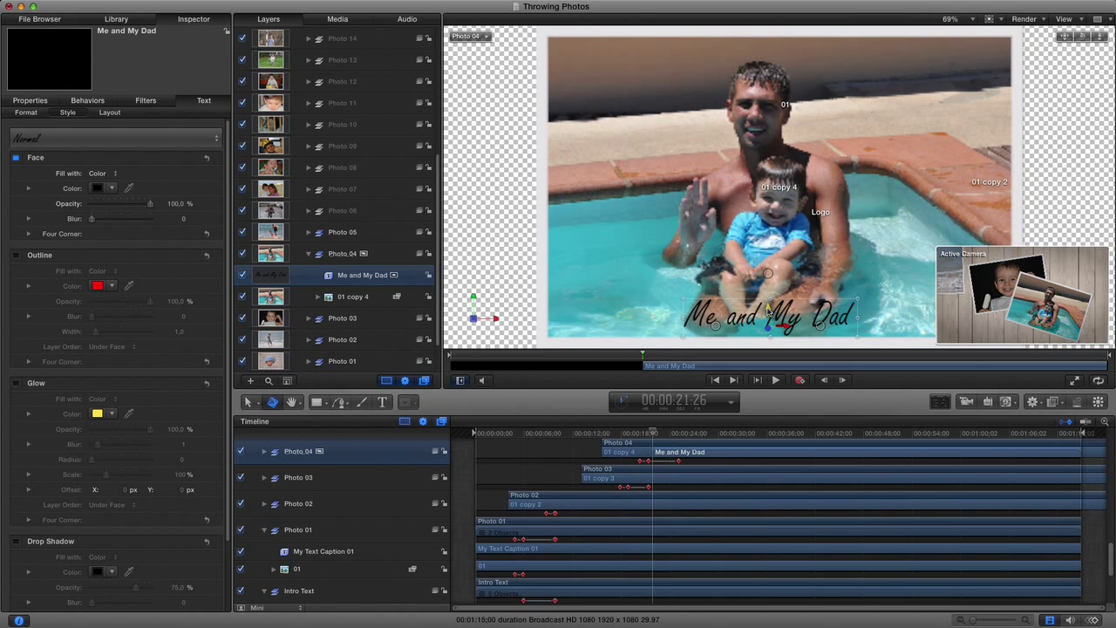
left_click(348, 297)
left_click(319, 402)
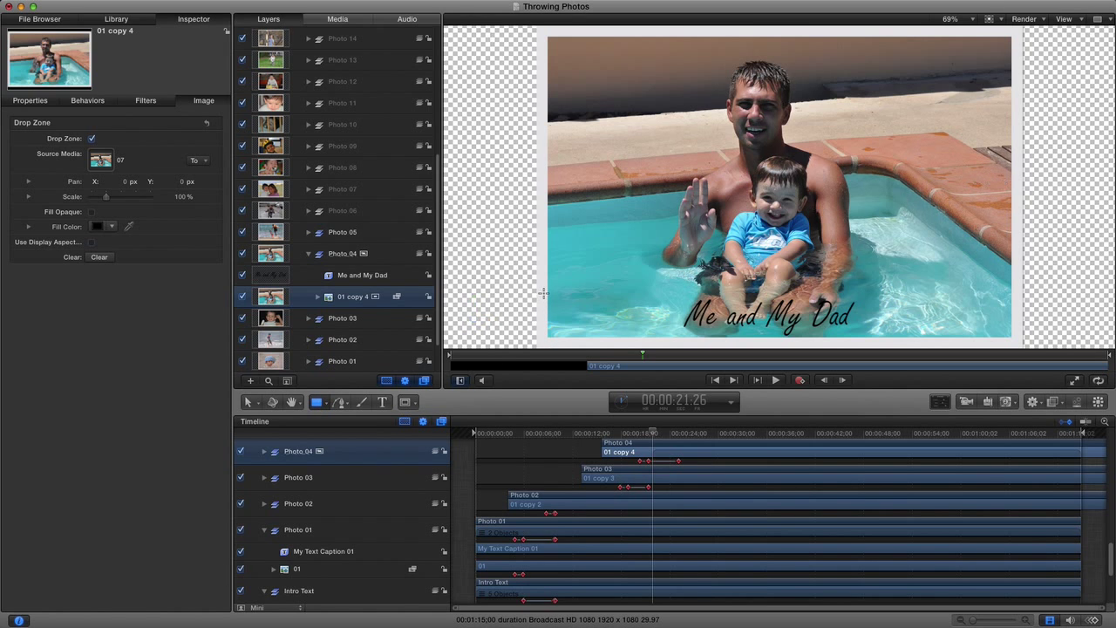
left_click_drag(544, 293, 1017, 341)
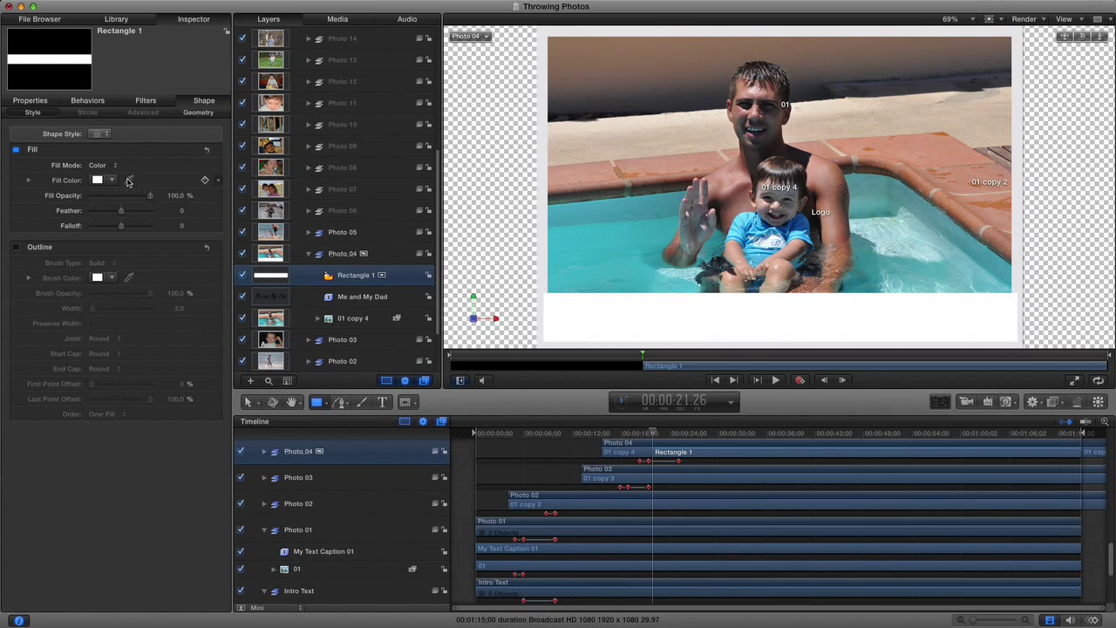
- Fill the rectangle with the photo border's light grey and send it behind the caption
left_click(129, 181)
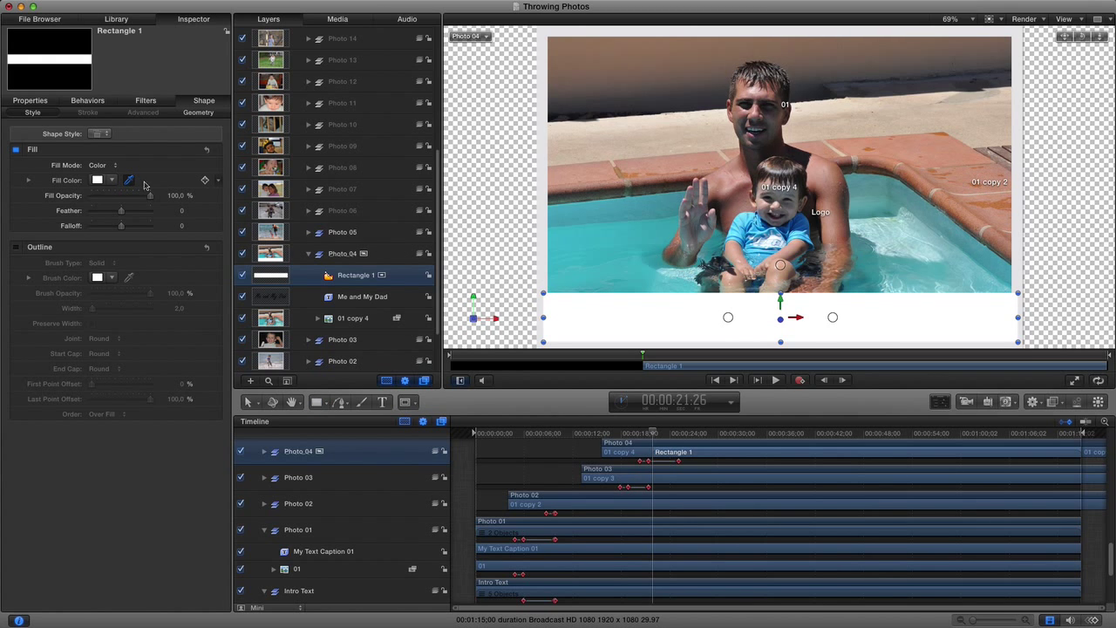
left_click(542, 232)
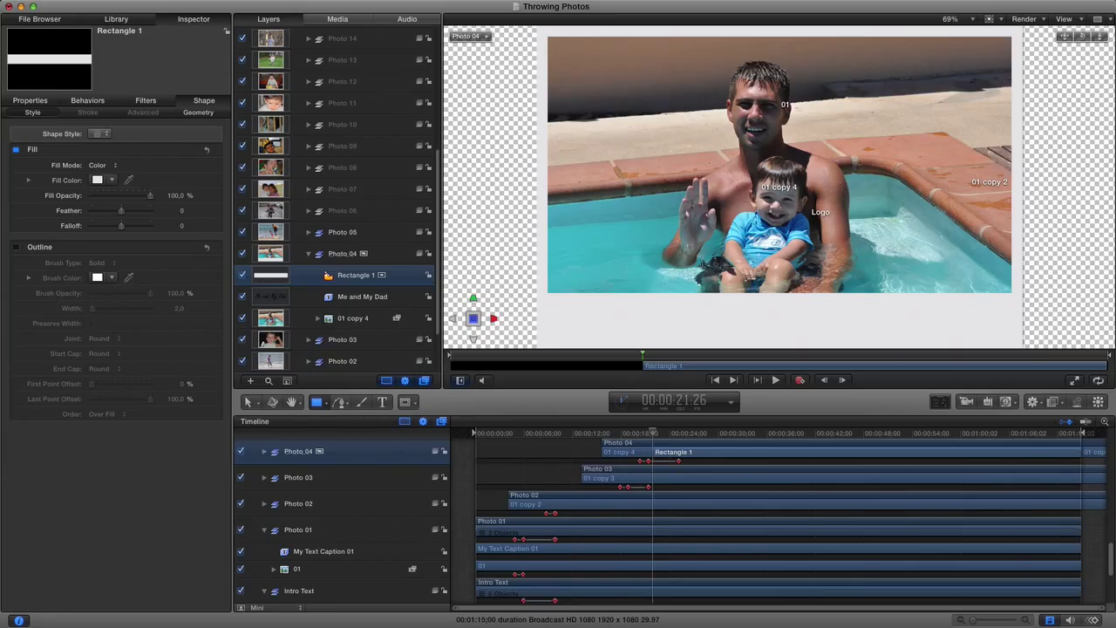
key("super+bracketleft")
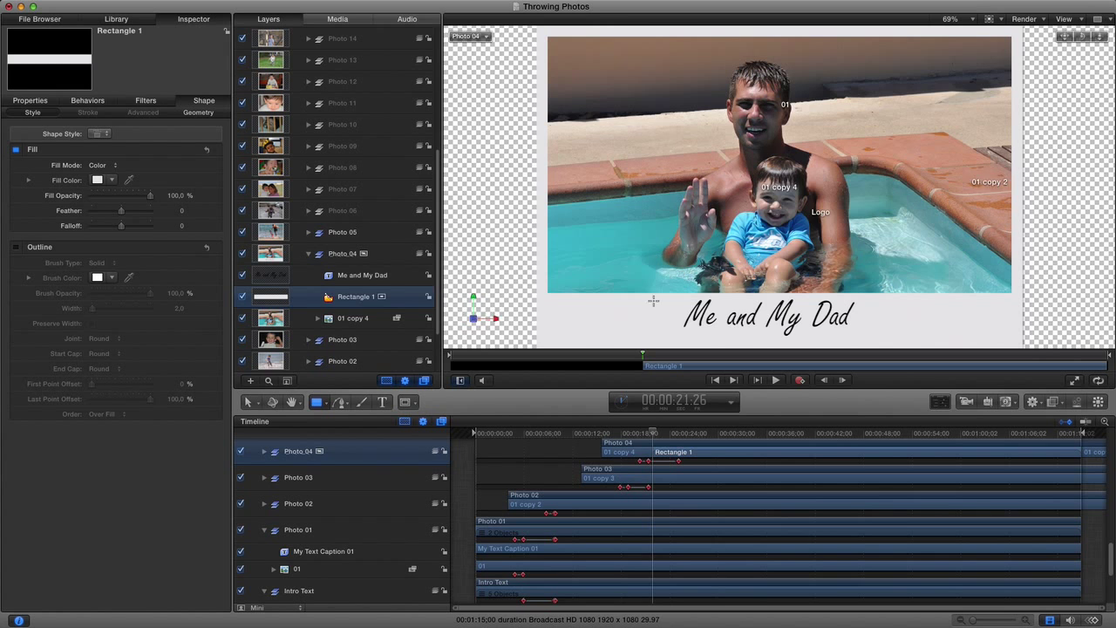
- Adjust the caption position slightly and exit isolation to show the full scene
left_click(348, 277)
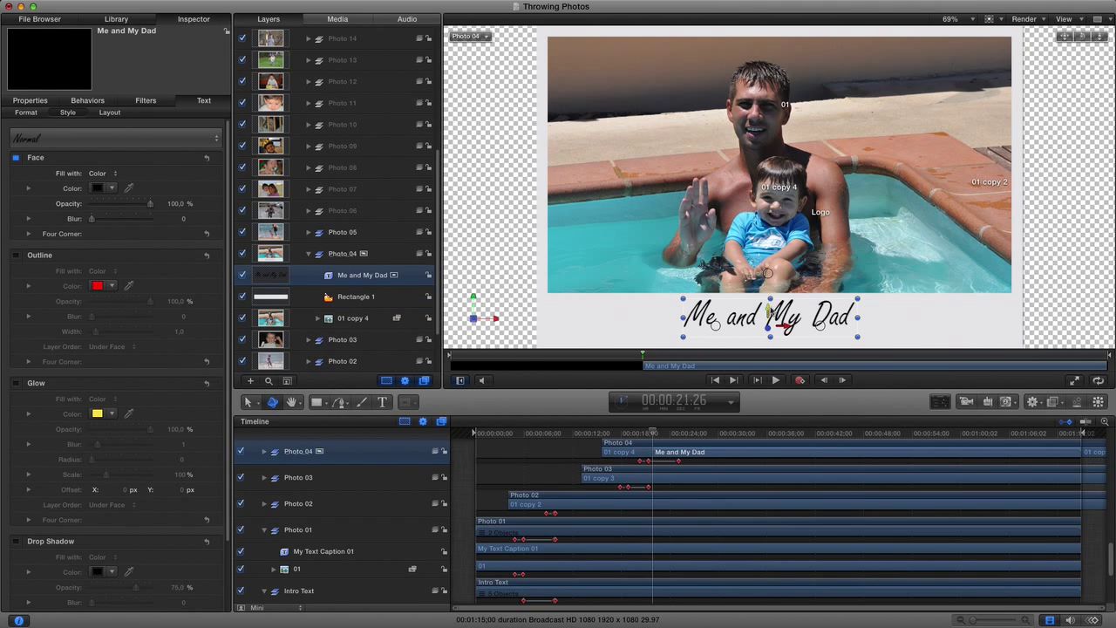
left_click_drag(769, 311, 769, 314)
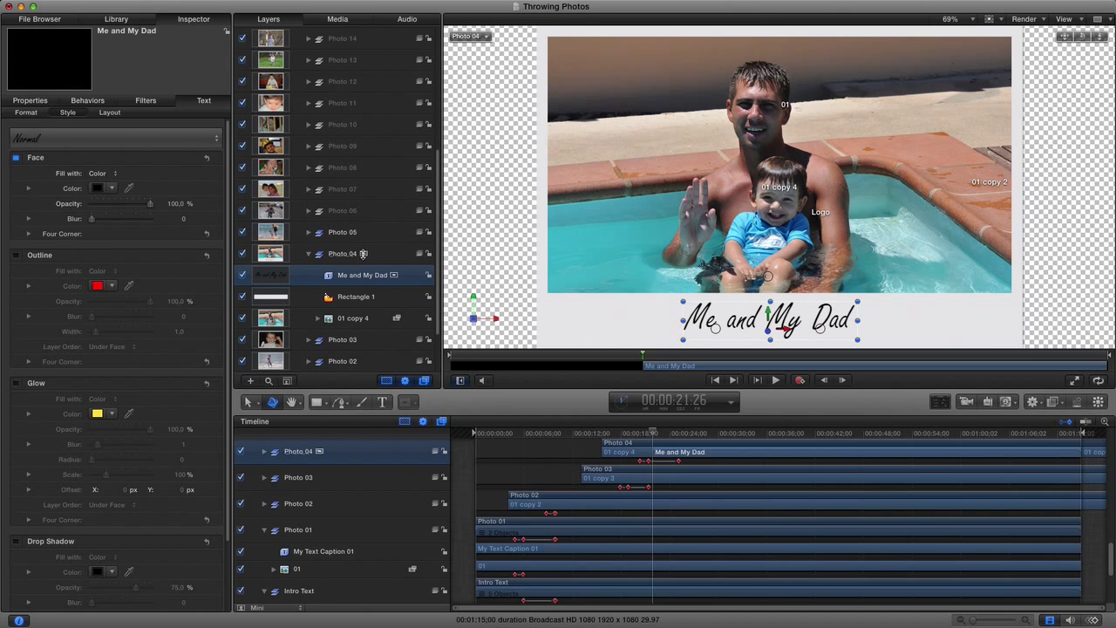
left_click(365, 255)
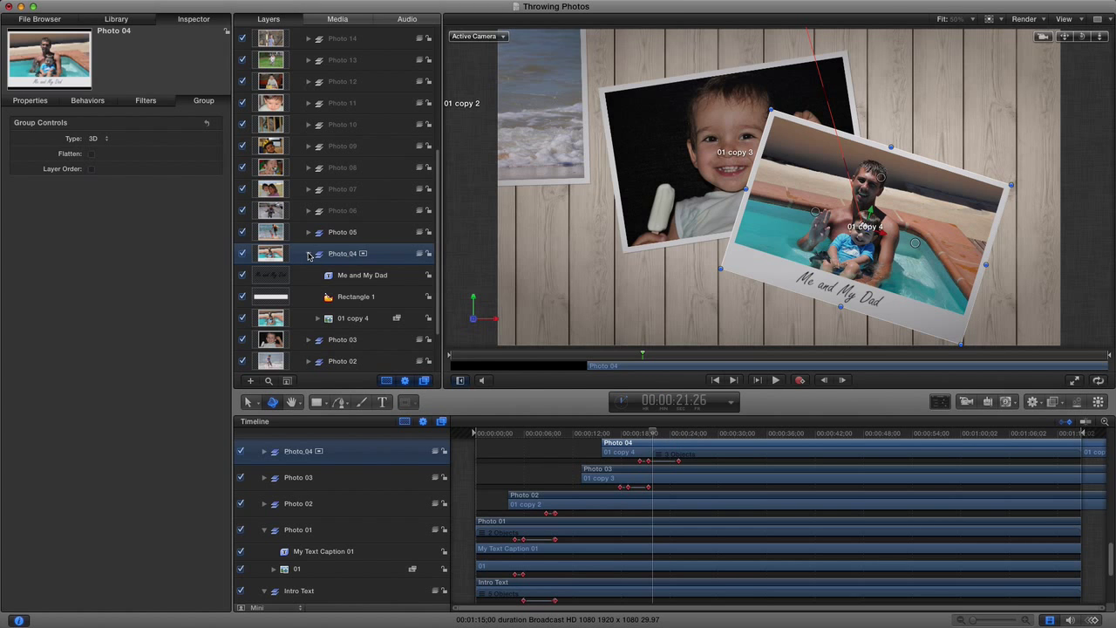
- Make the caption and Rectangle 1 timeline bars start with Photo 04, then collapse the group
left_click(307, 253)
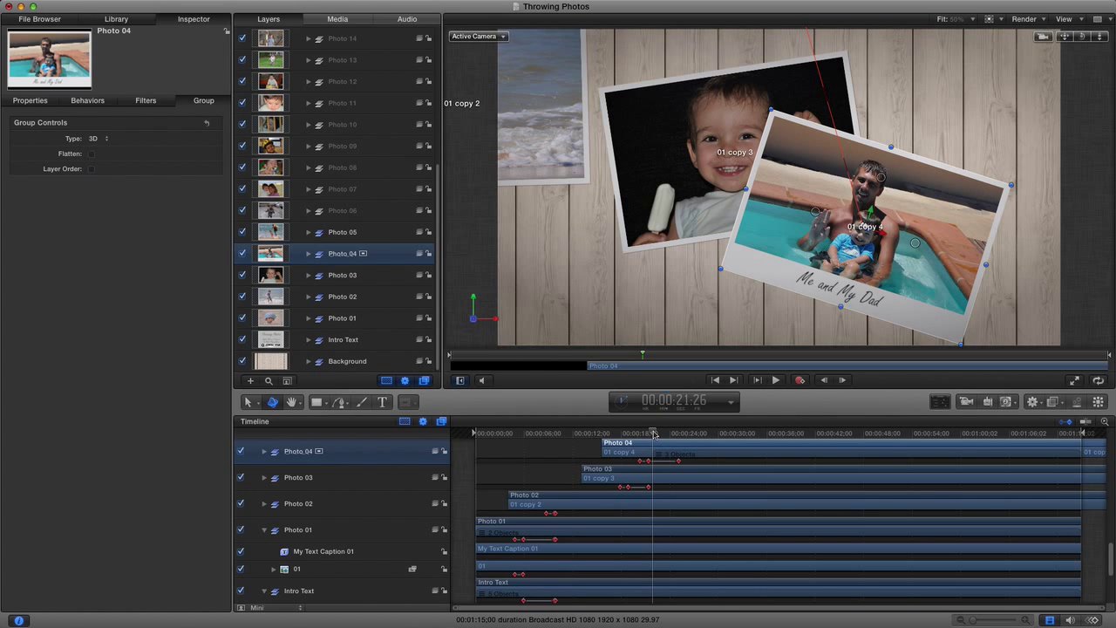
left_click_drag(654, 434, 657, 433)
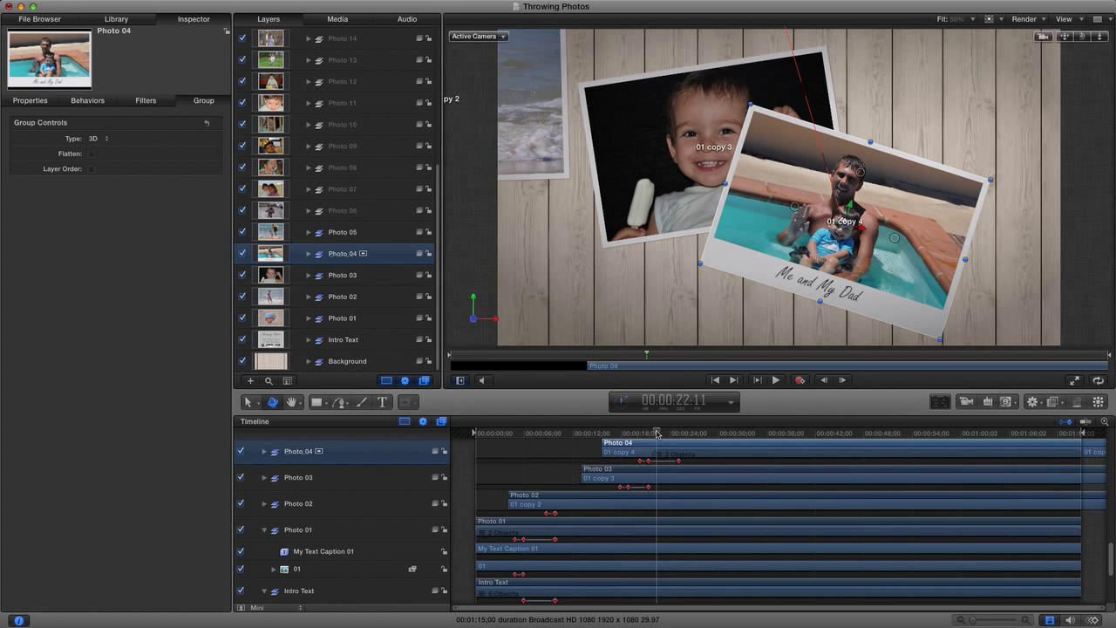
left_click(263, 452)
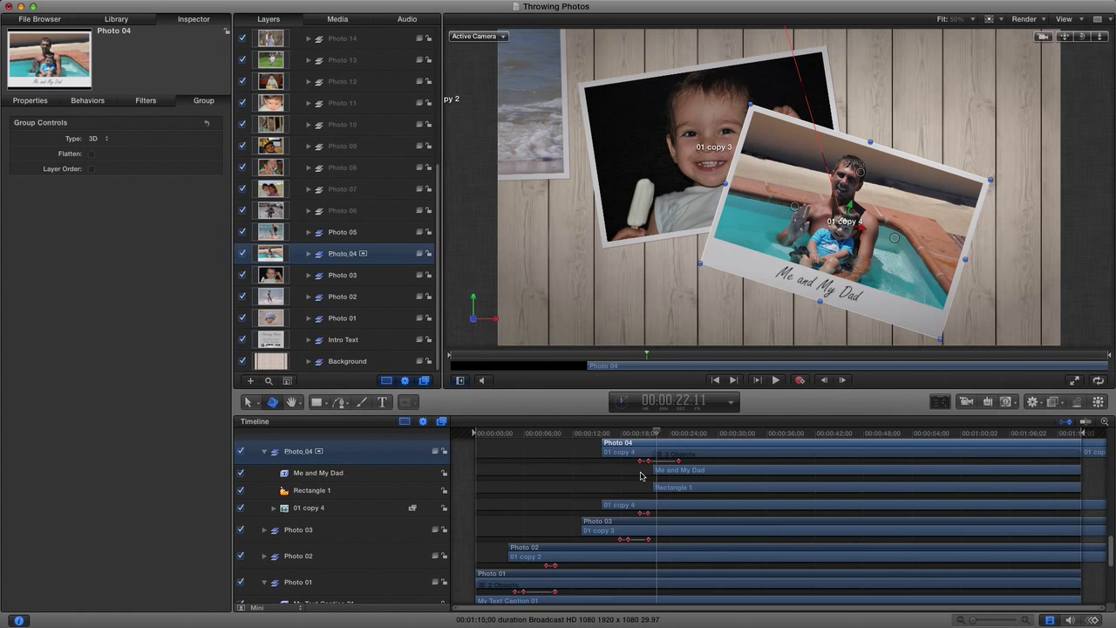
left_click(667, 473)
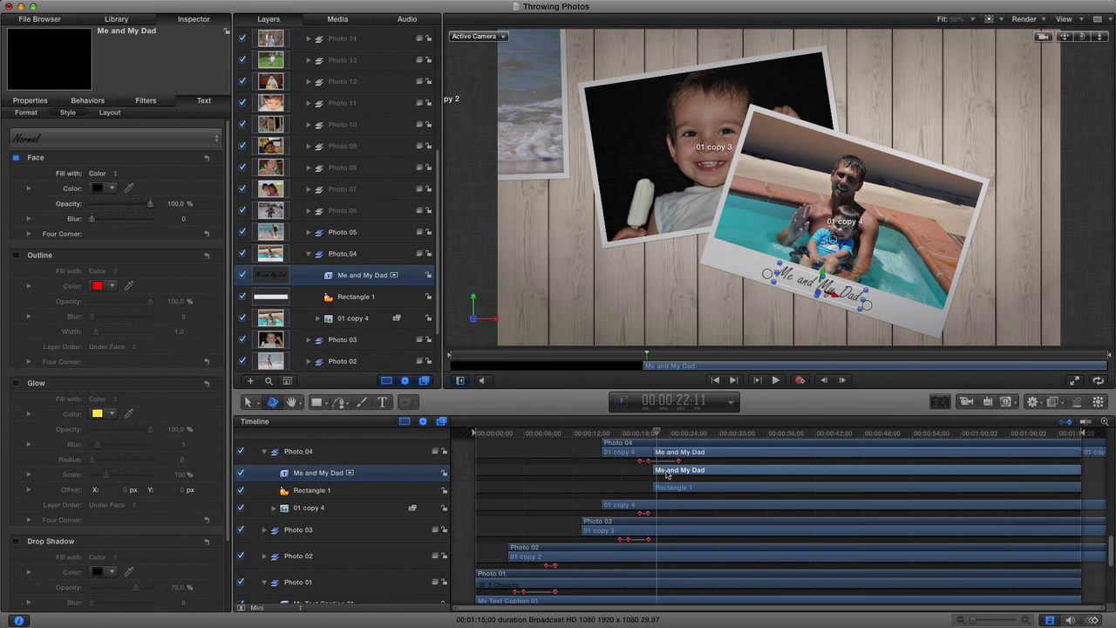
left_click(675, 487, "shift")
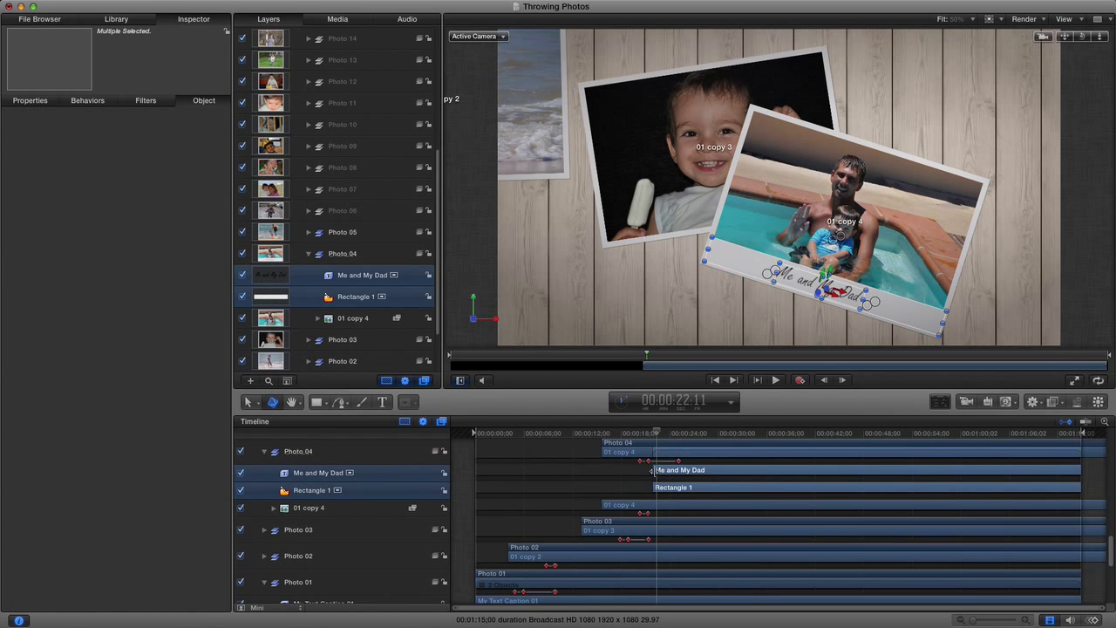
left_click_drag(652, 470, 603, 469)
mouse_move(657, 436)
left_mouse_down()
mouse_move(637, 436)
mouse_move(648, 435)
left_mouse_up()
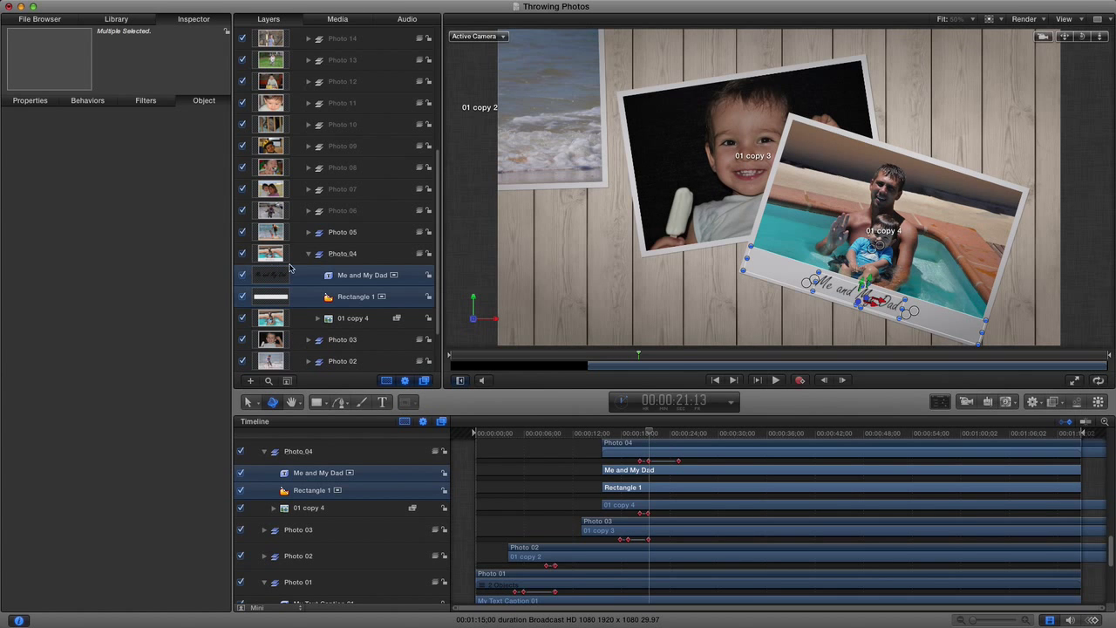
left_click(308, 254)
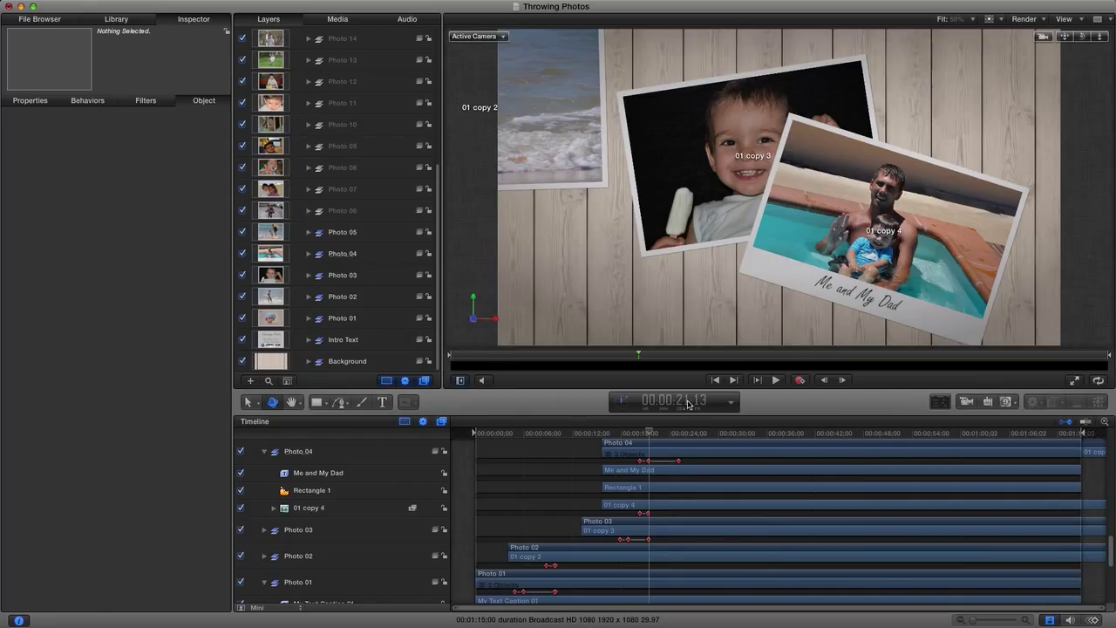
- Isolate Photo 05 front-on, expand its group, and select the 01 copy 5 layer at an earlier frame
left_click_drag(656, 435, 679, 435)
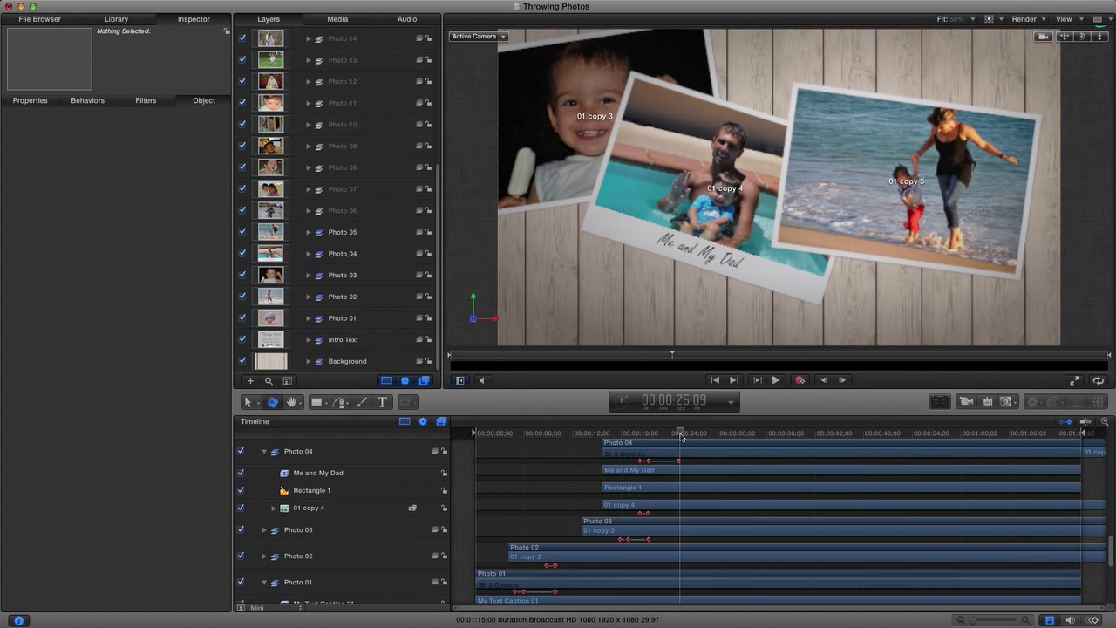
left_click(353, 234)
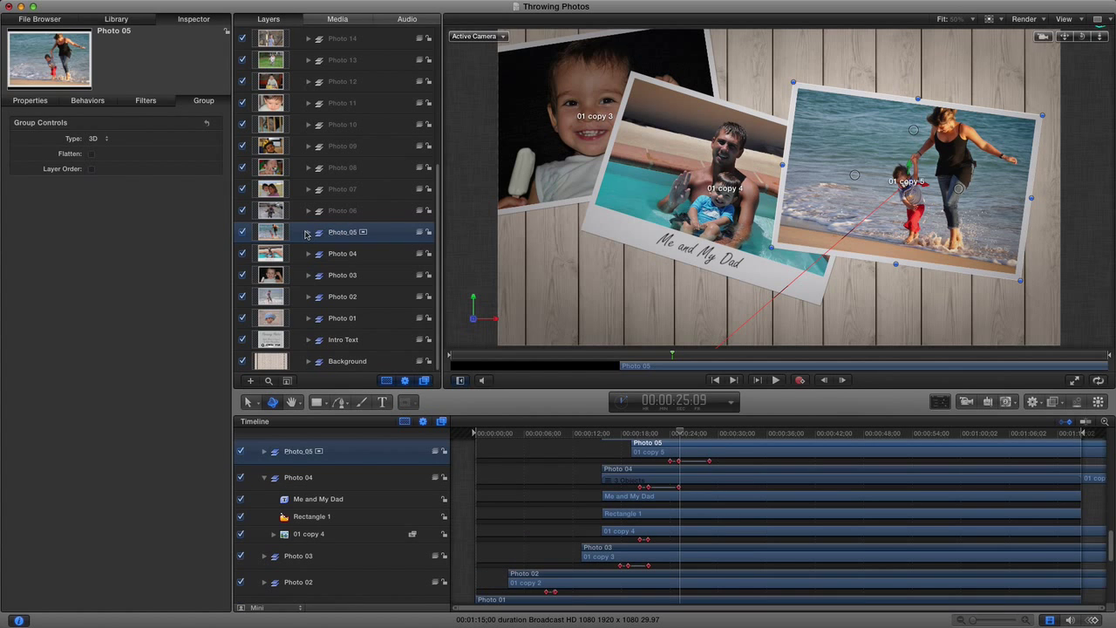
left_click(308, 233)
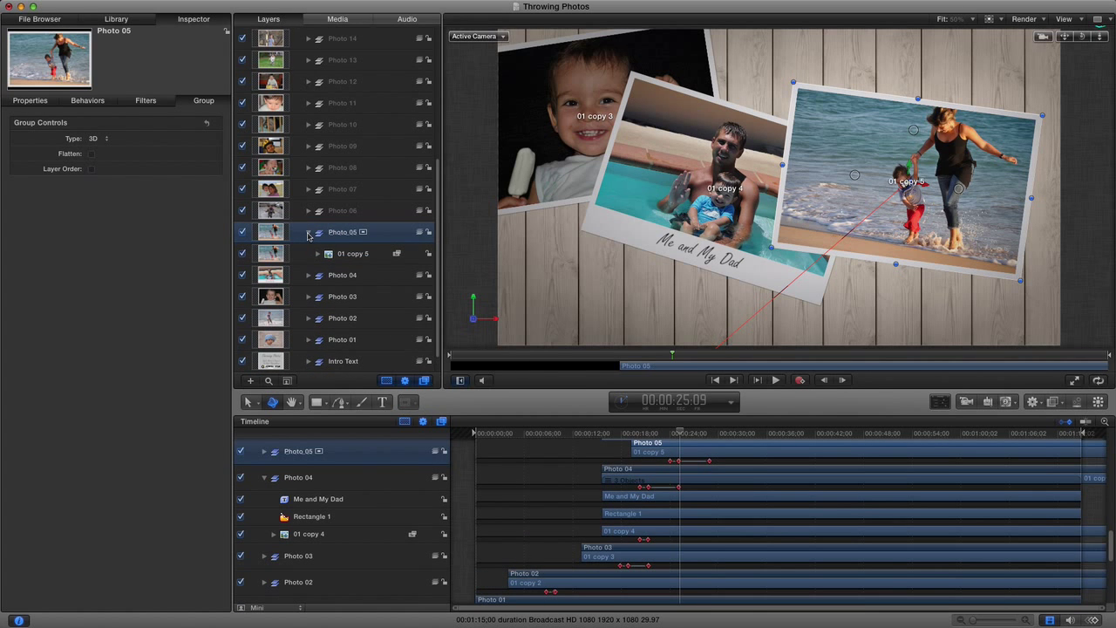
left_click(363, 232)
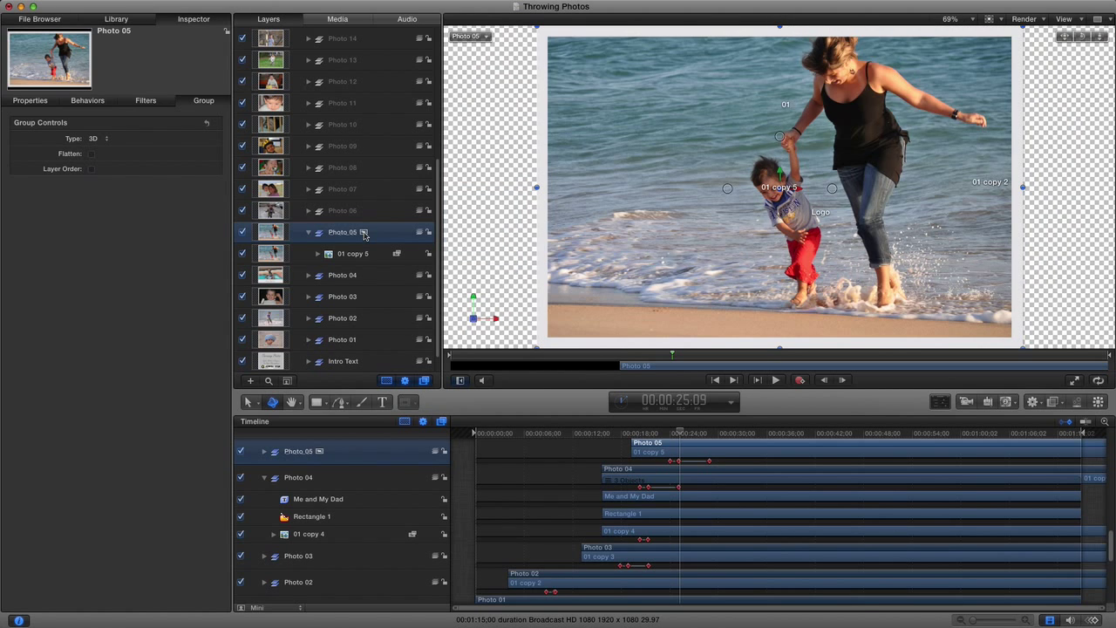
left_click(680, 434)
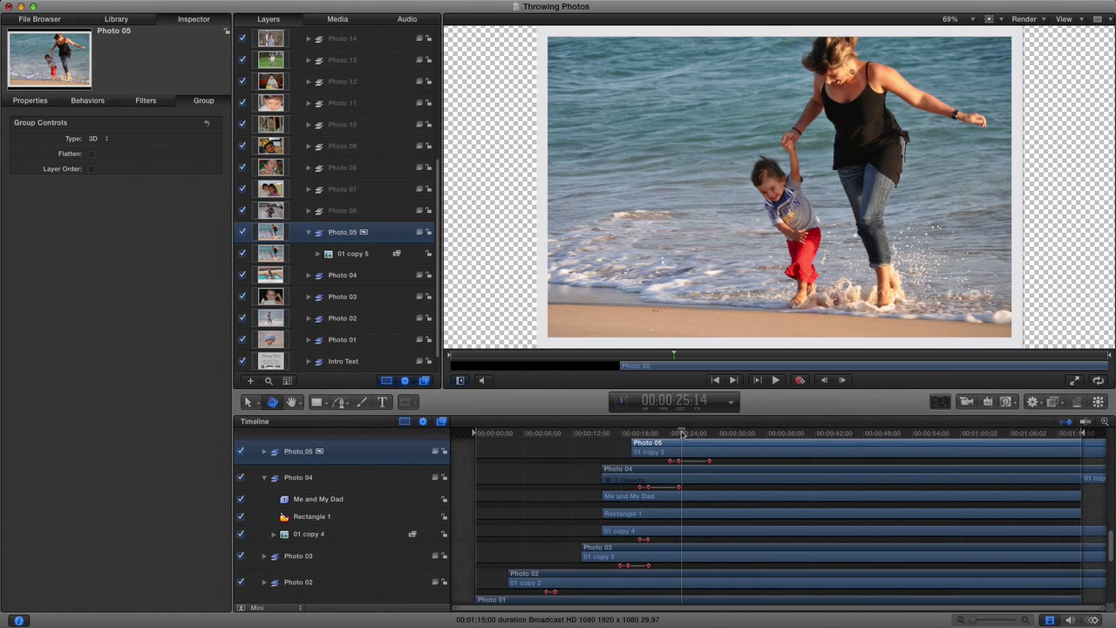
left_click_drag(680, 433, 633, 434)
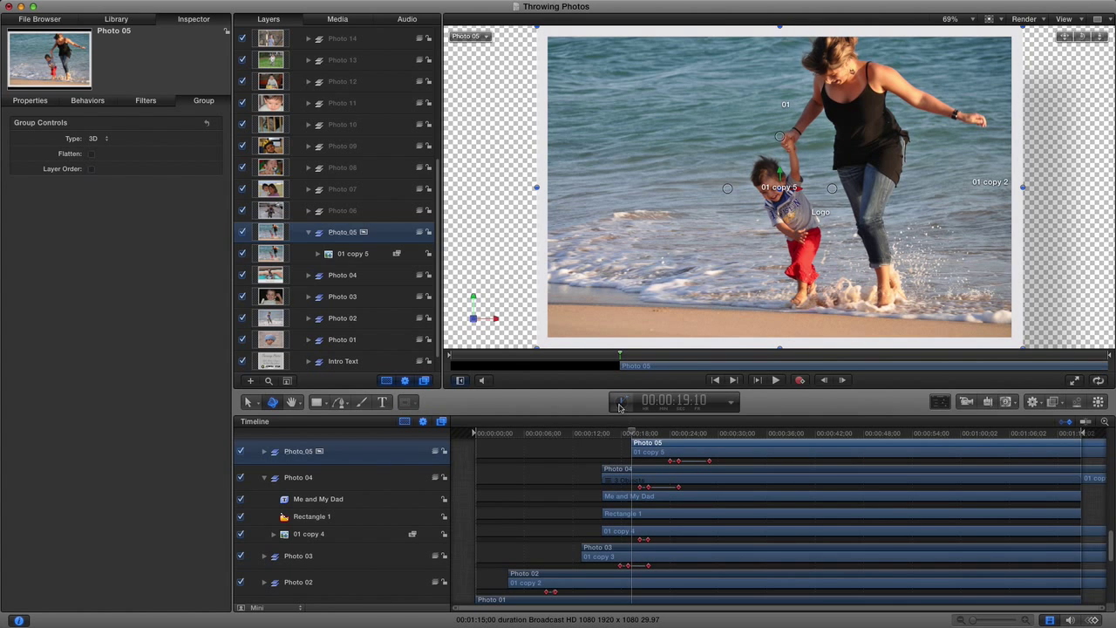
left_click(344, 255)
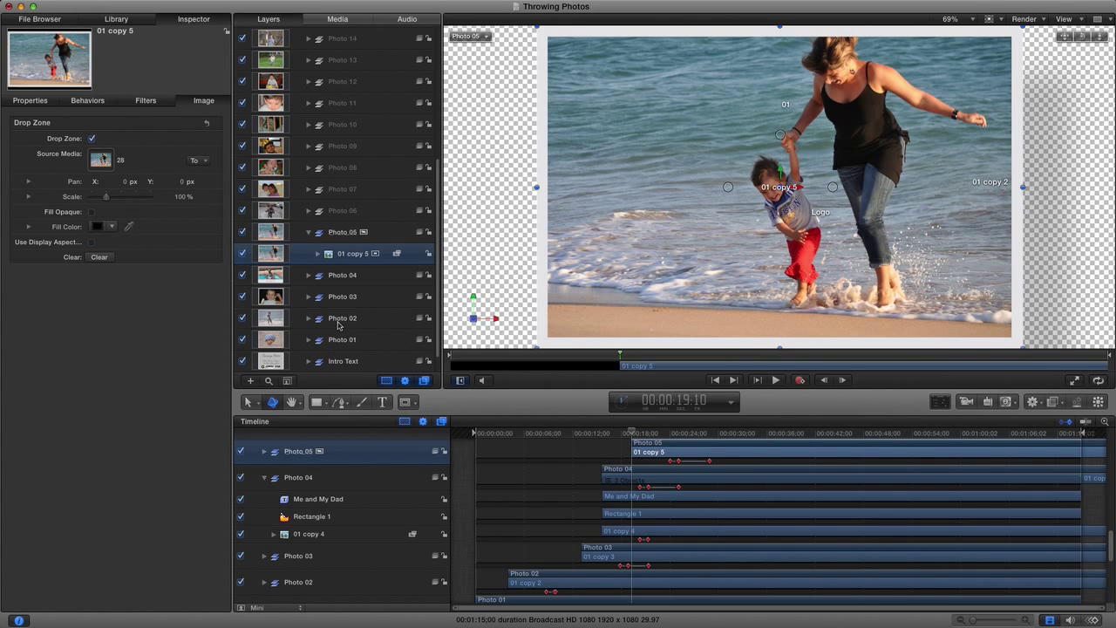
- Add a text layer on the photo reading 'My New Text'
left_click(385, 404)
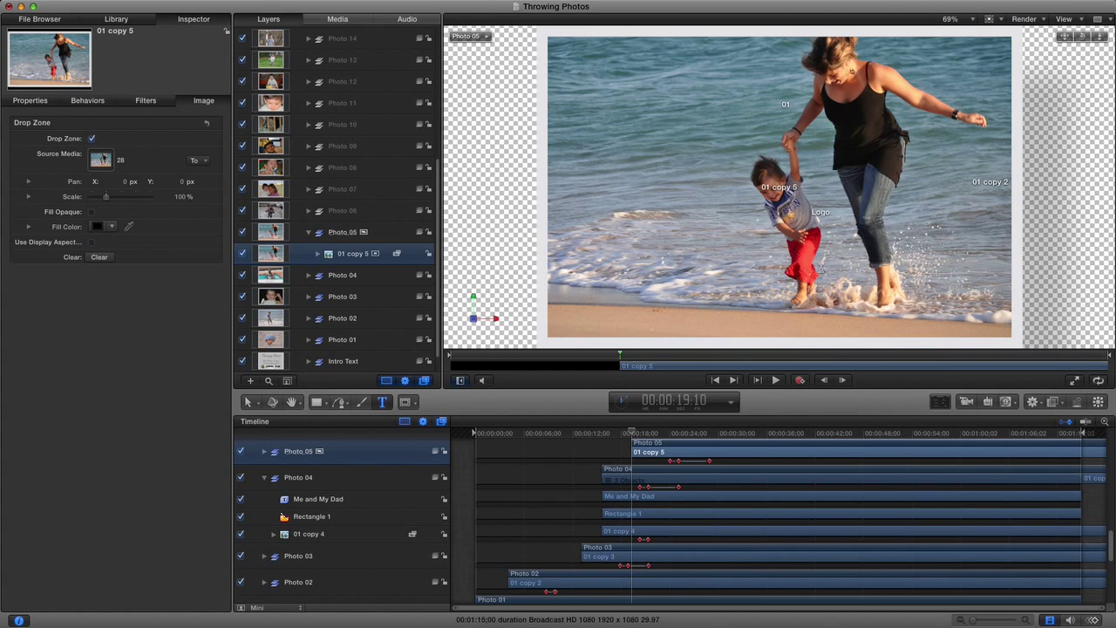
left_click(838, 204)
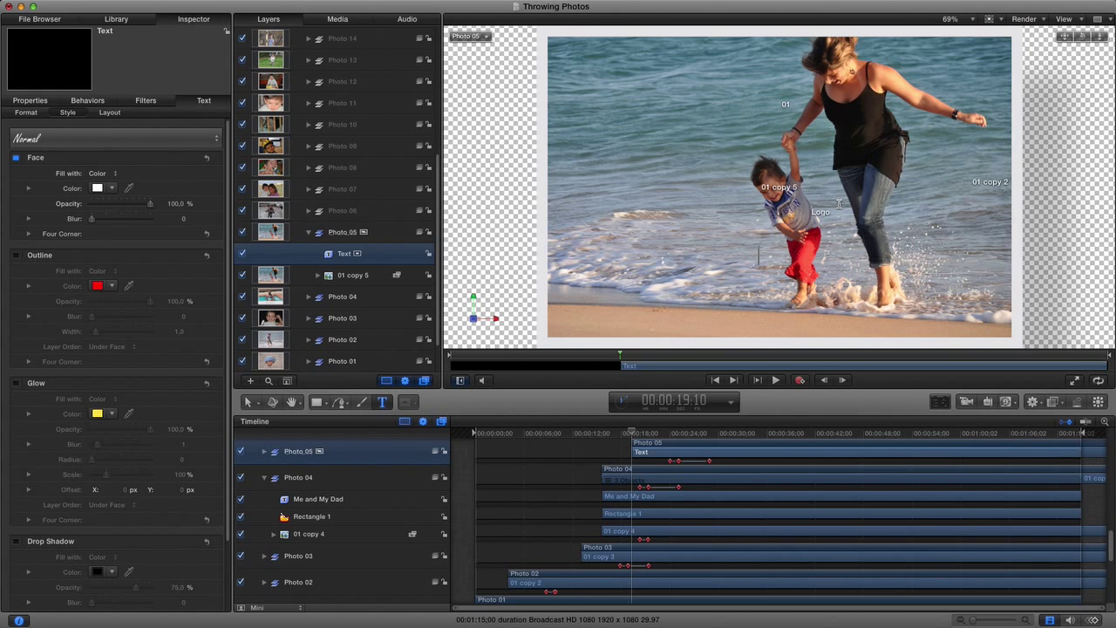
type("My New Text")
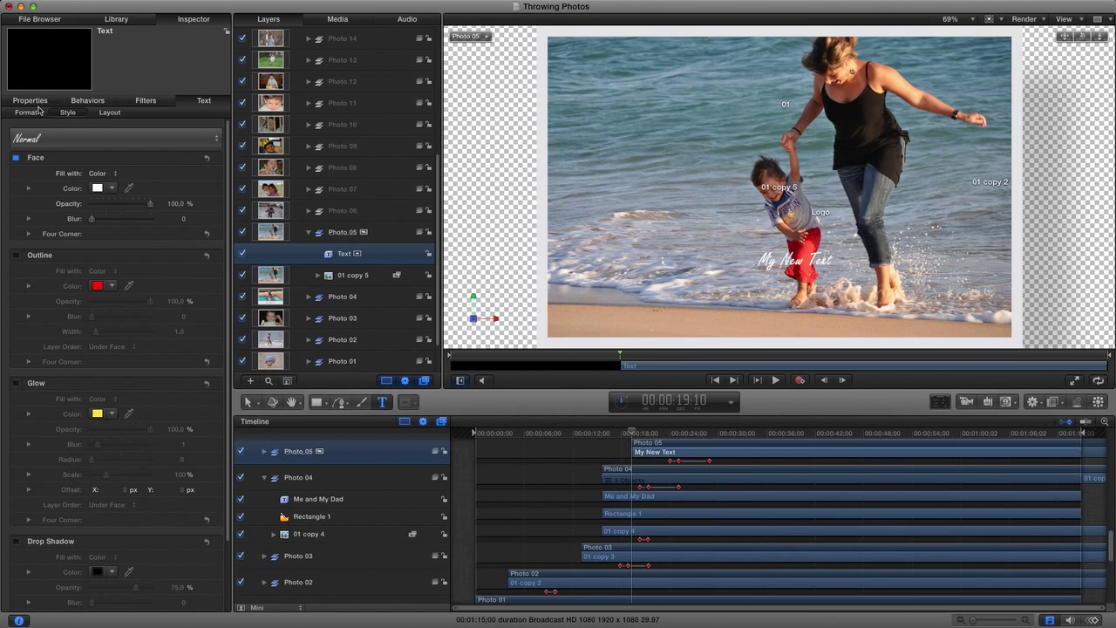
- Set the caption's size to 99 and its outline colour to black
left_click(26, 112)
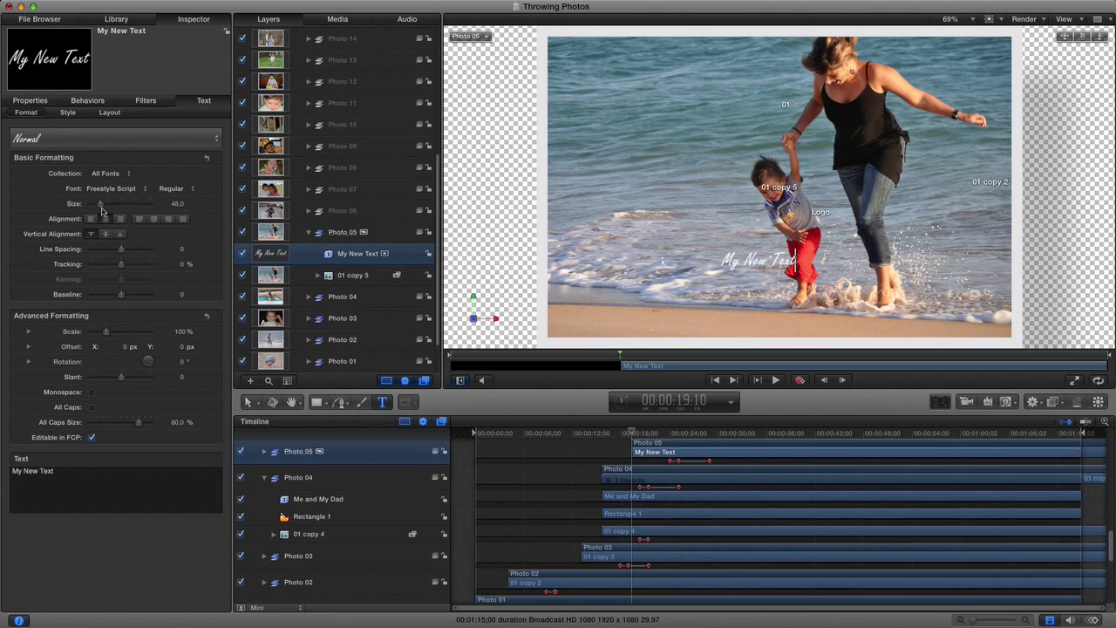
left_click_drag(101, 204, 116, 208)
left_click(69, 113)
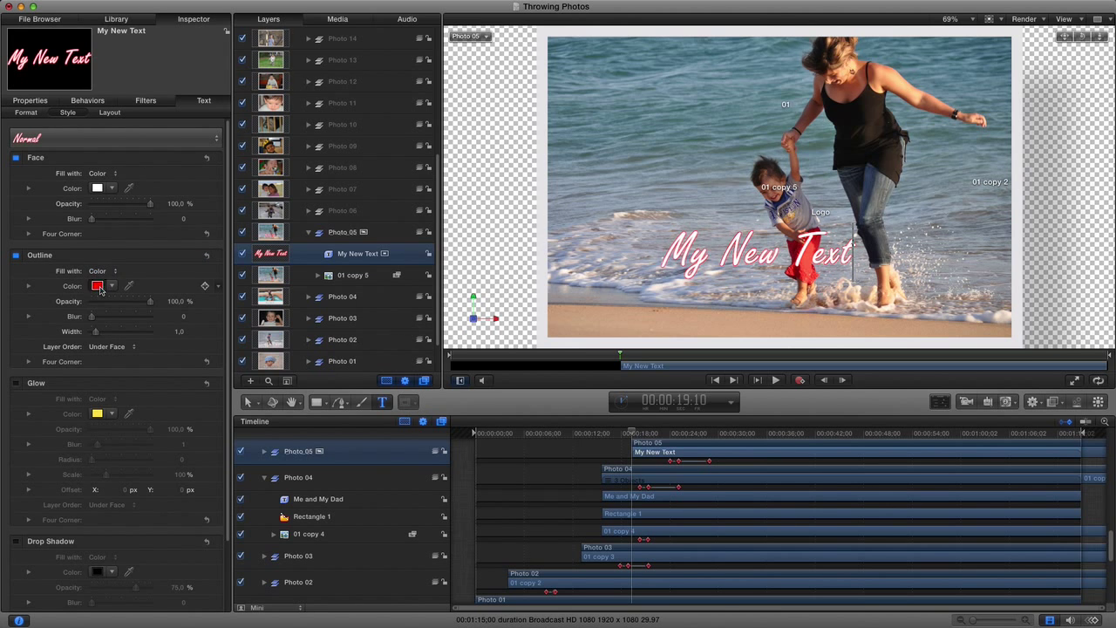
left_click(96, 285)
left_click_drag(185, 312, 184, 411)
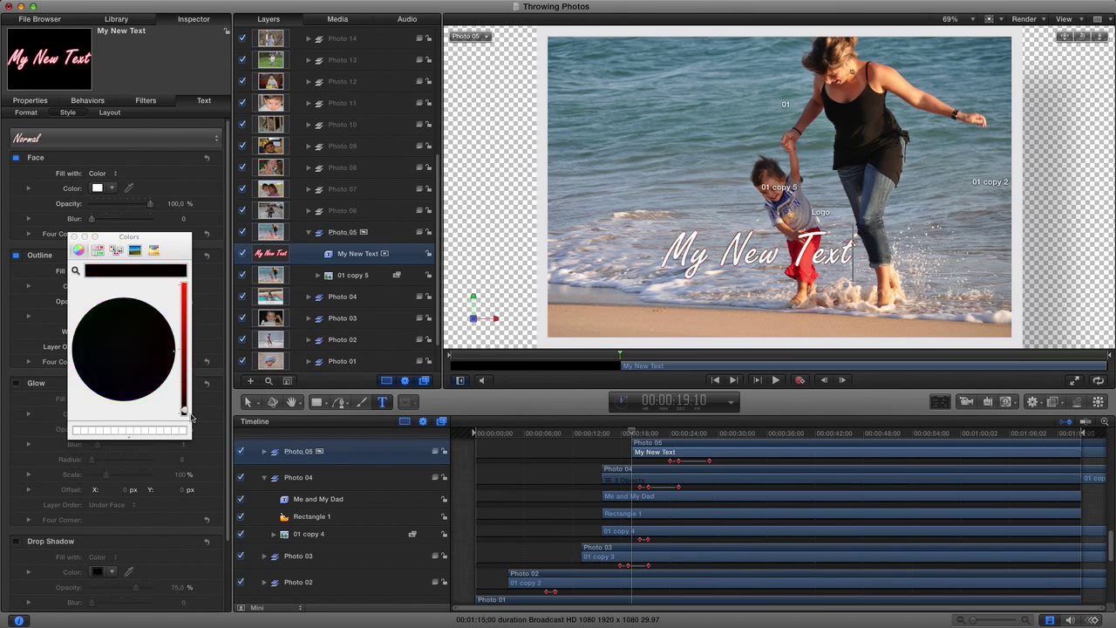
left_click(74, 237)
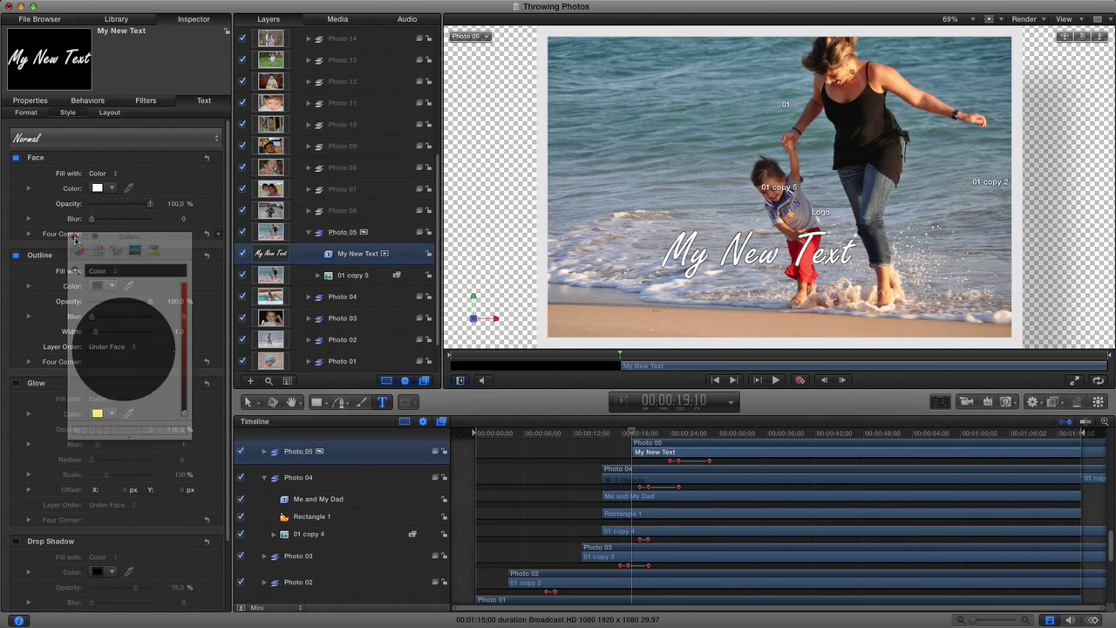
- Move the My New Text caption down toward the photo's bottom edge
left_click(272, 402)
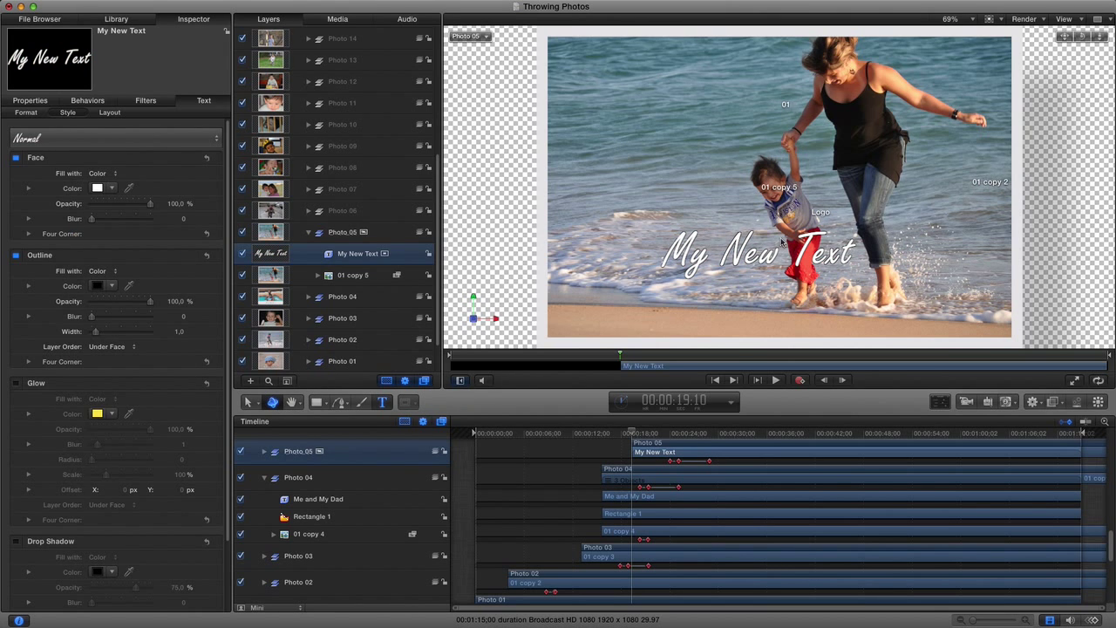
left_click(759, 250)
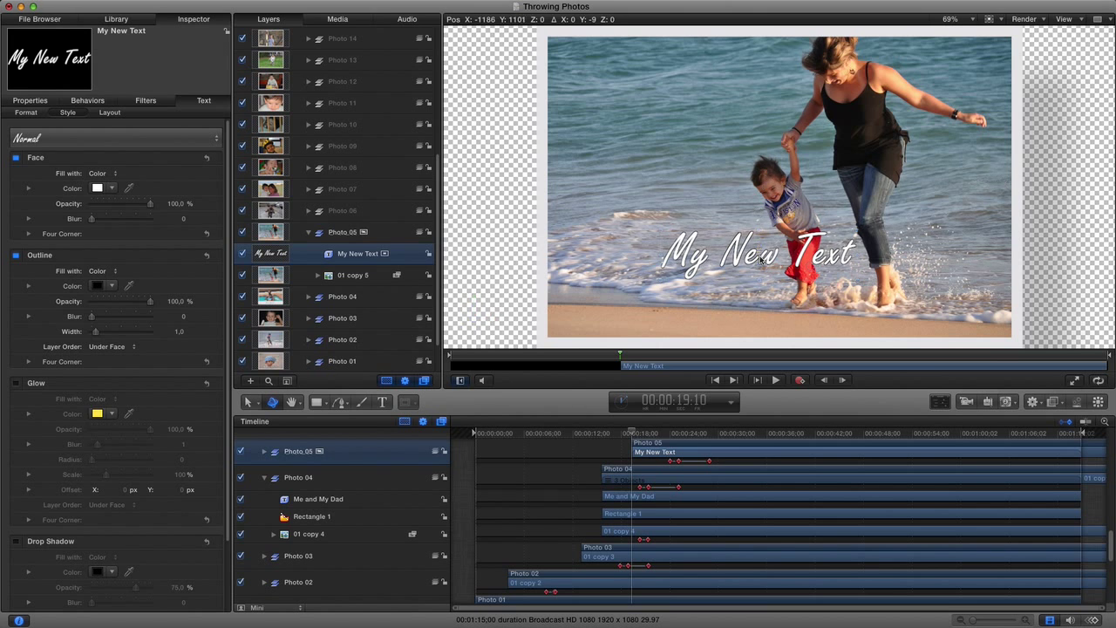
left_click_drag(758, 250, 761, 307)
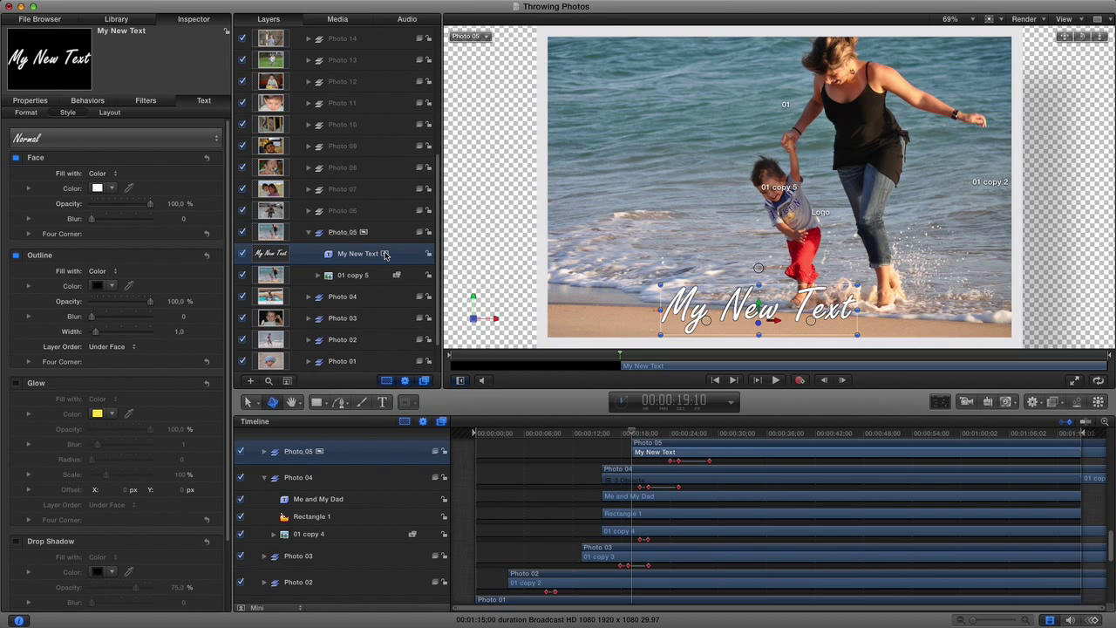
- Return Photo 05 to the full scene view and preview the photos landing
left_click(363, 232)
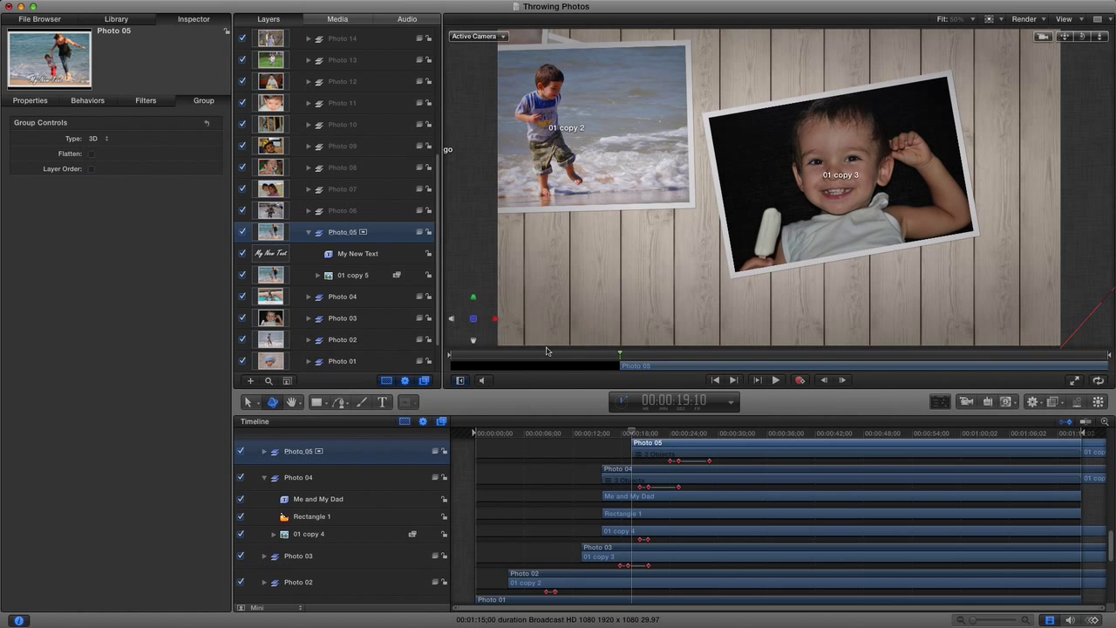
left_click_drag(632, 433, 646, 436)
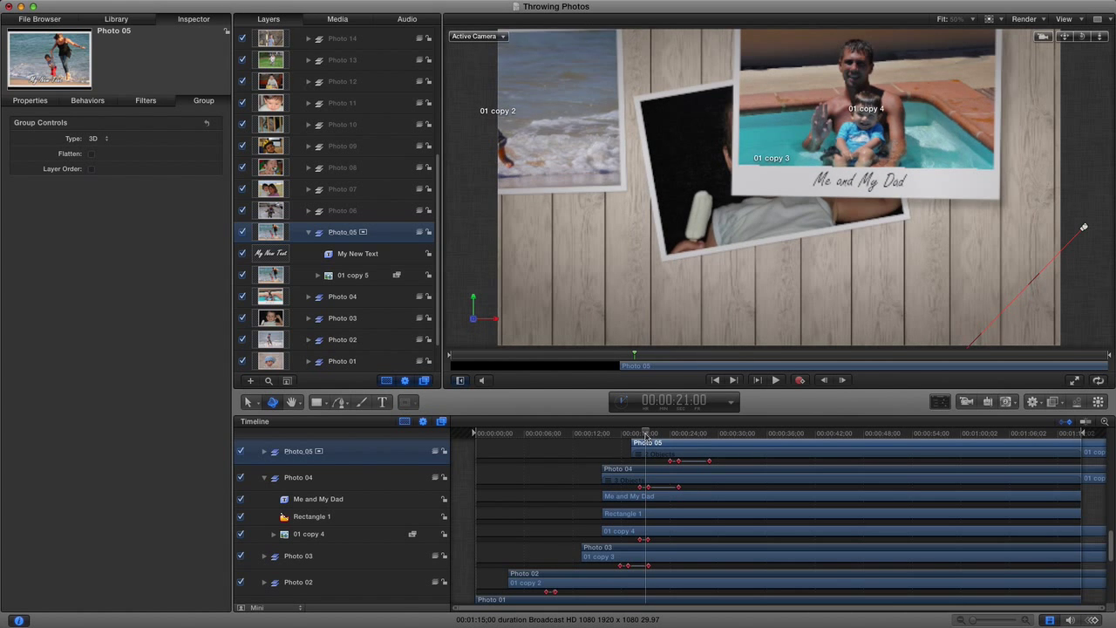
left_click_drag(646, 435, 678, 438)
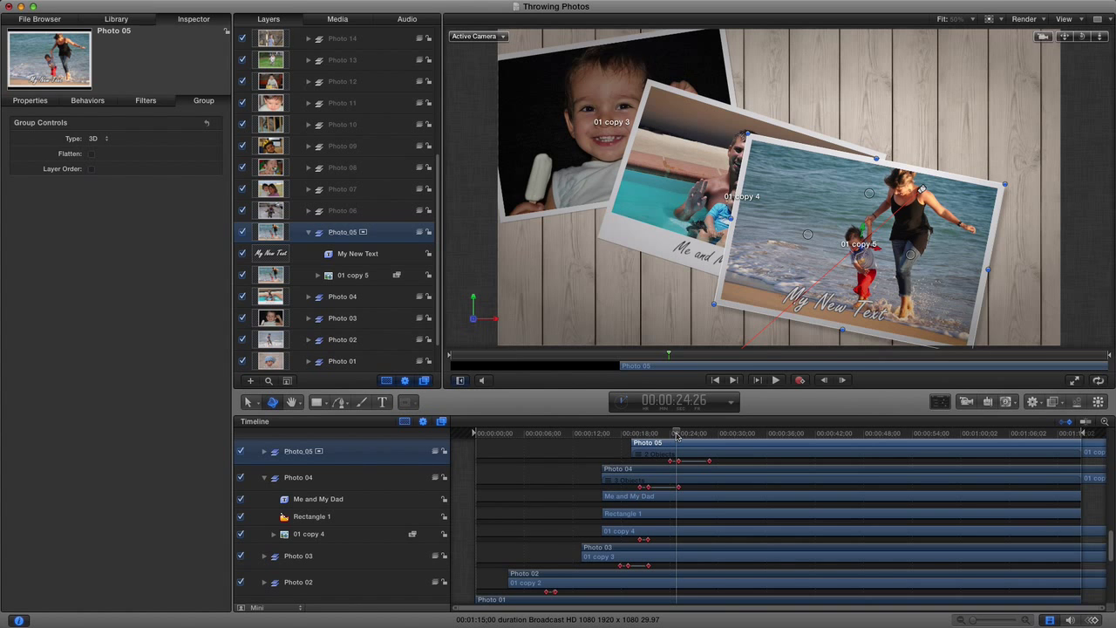
- Collapse the Photo 05 group and preview the photo arriving with its caption
left_click(362, 232)
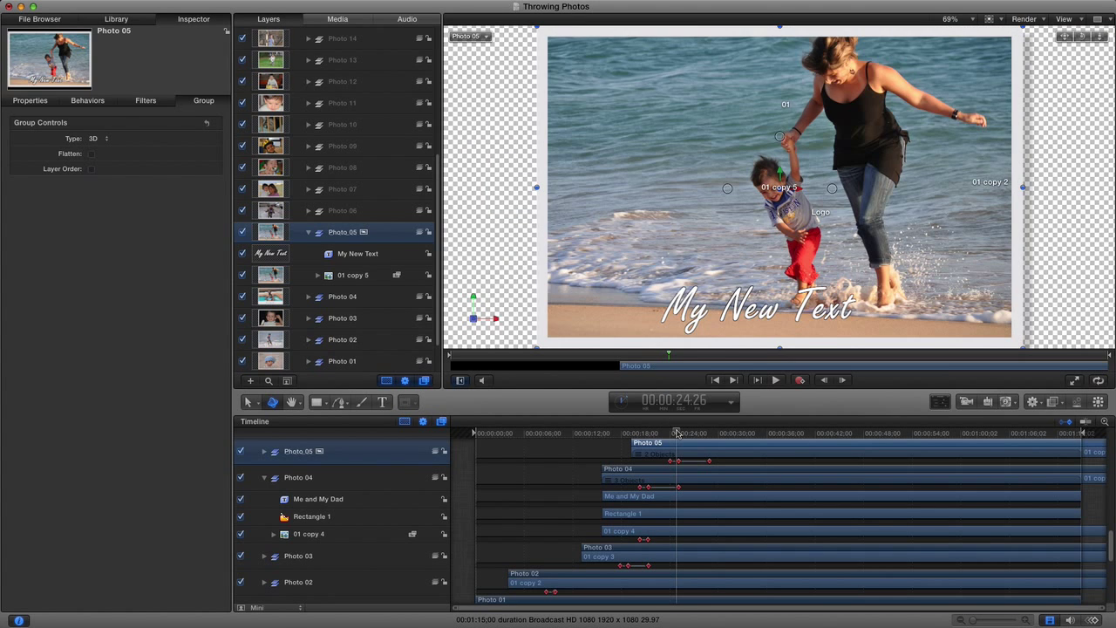
left_click_drag(678, 434, 633, 433)
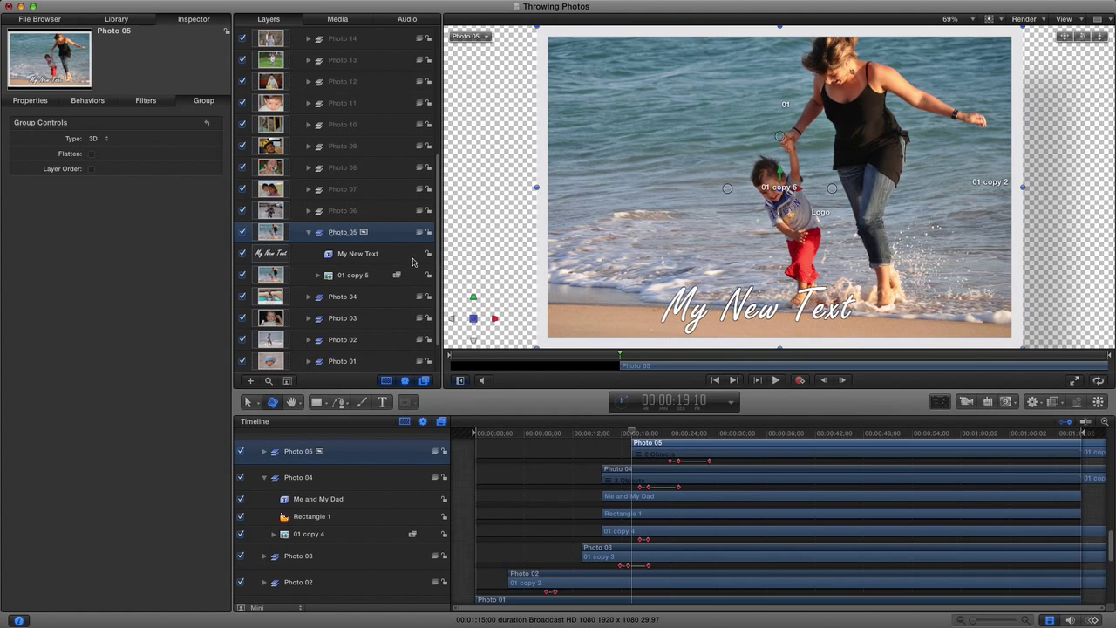
left_click(362, 232)
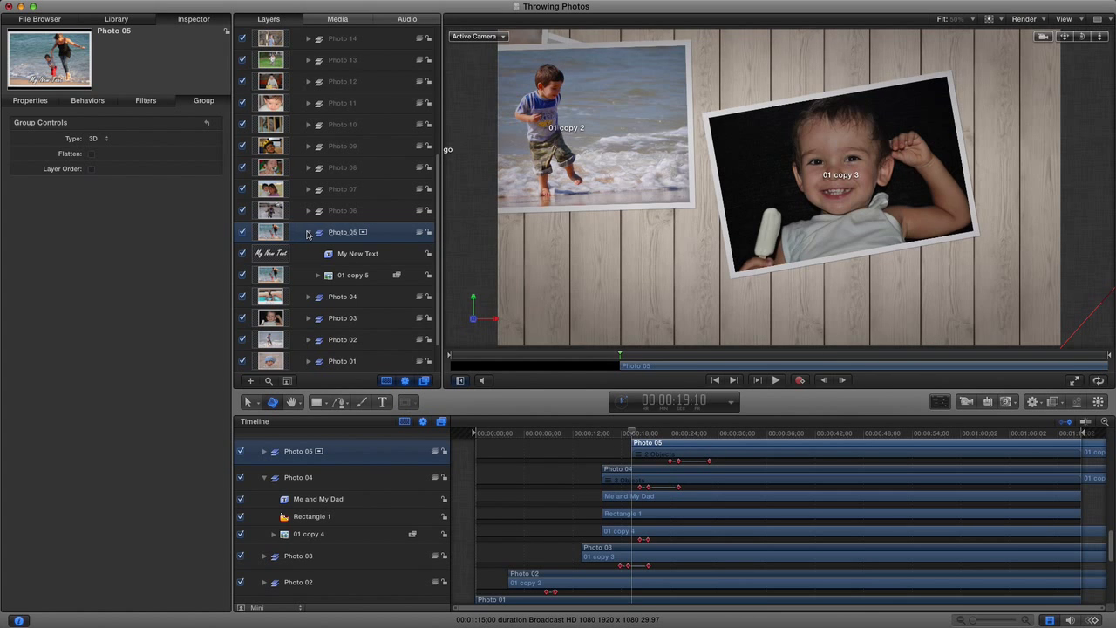
left_click(308, 232)
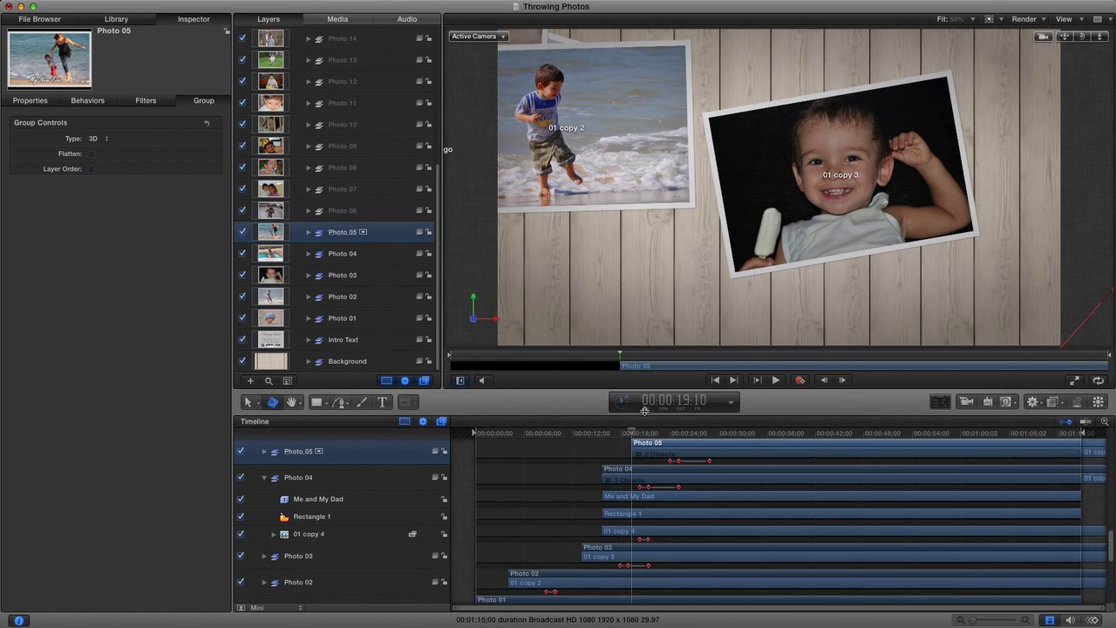
left_click_drag(633, 434, 699, 434)
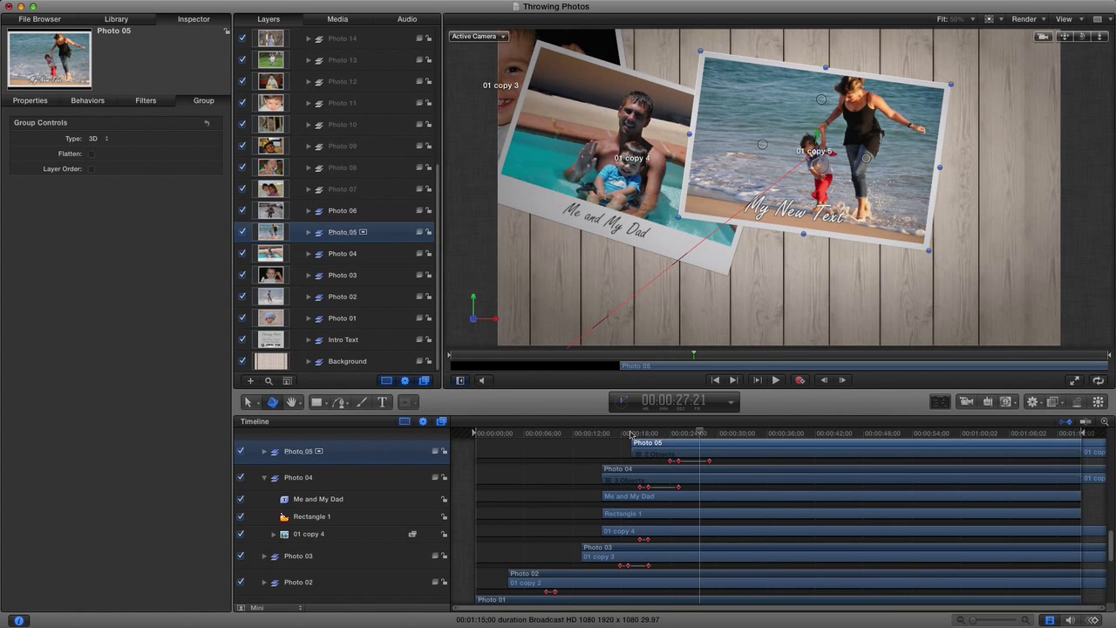